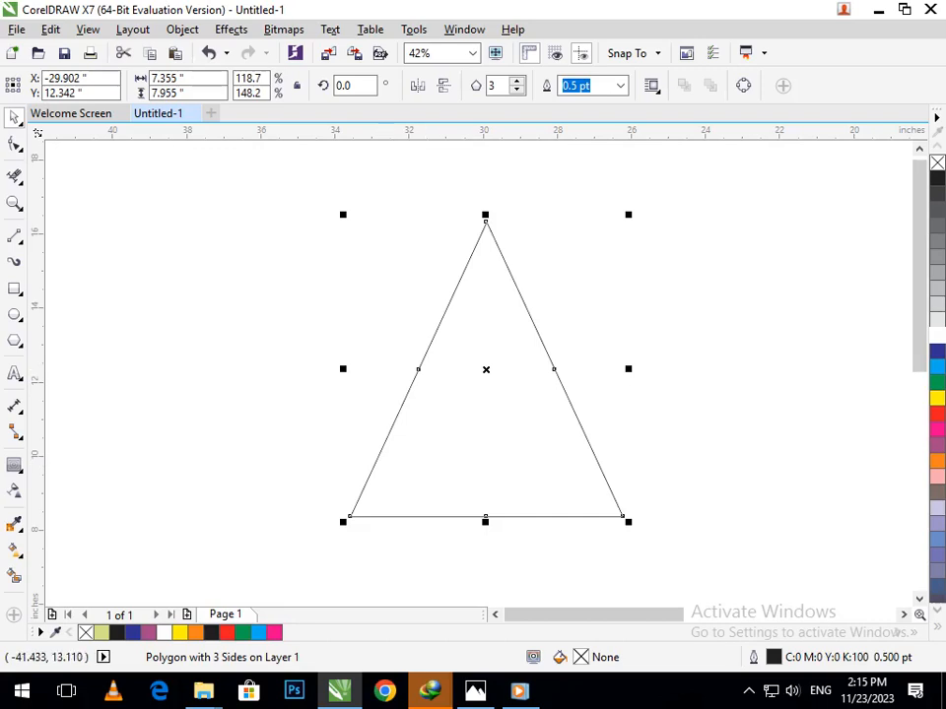
Add the artistic text "RV" in Arial beside the triangle and enlarge it to about 272 pt
key(F8)
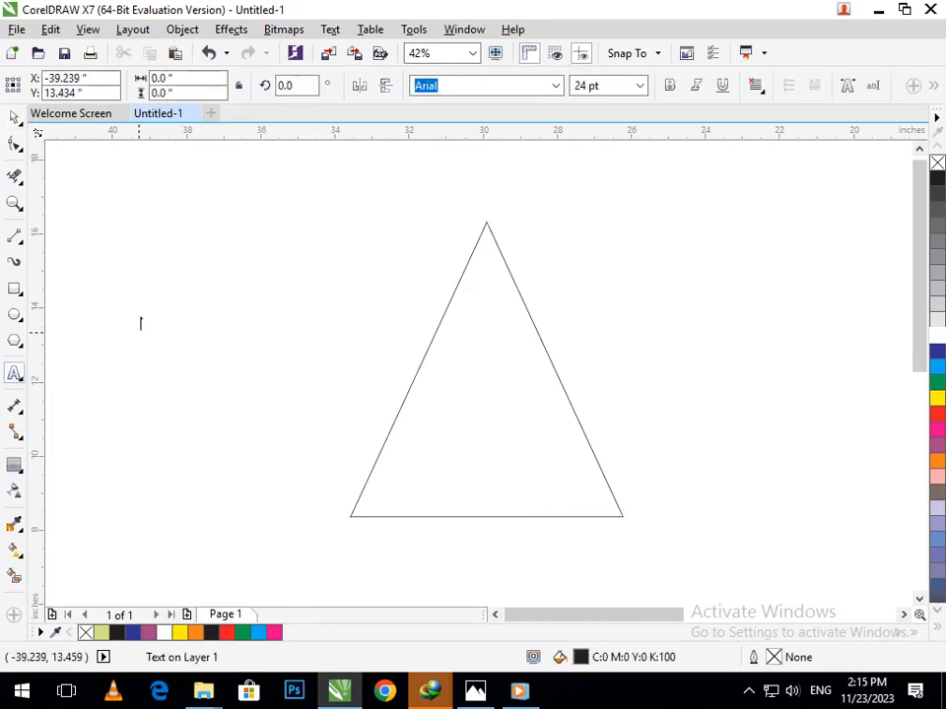
text(rn)
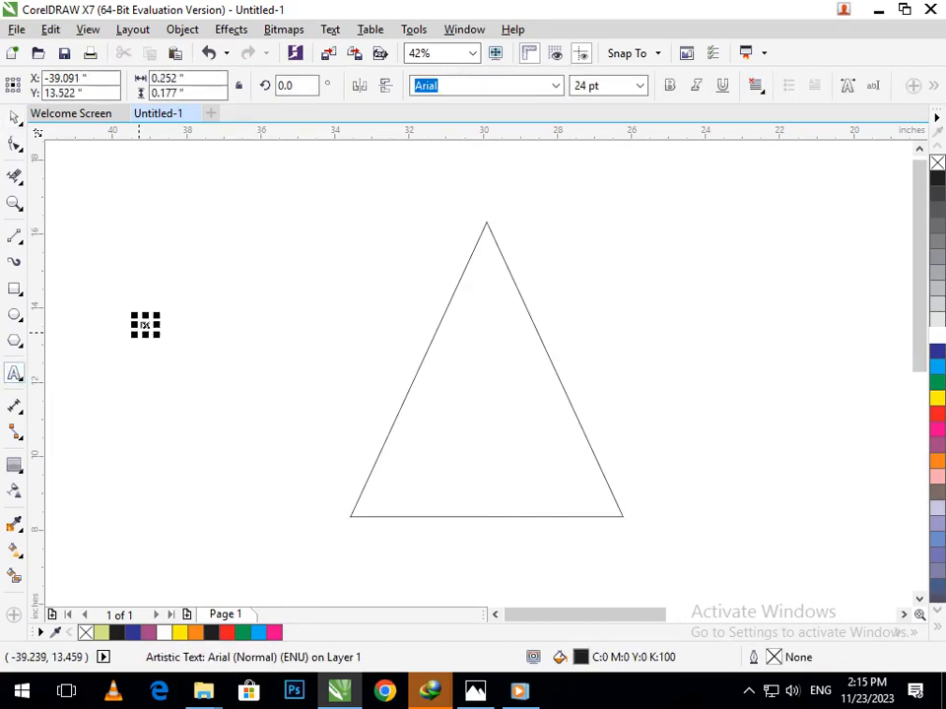
key(BackSpace)
key(Escape)
drag(163, 335, 244, 445)
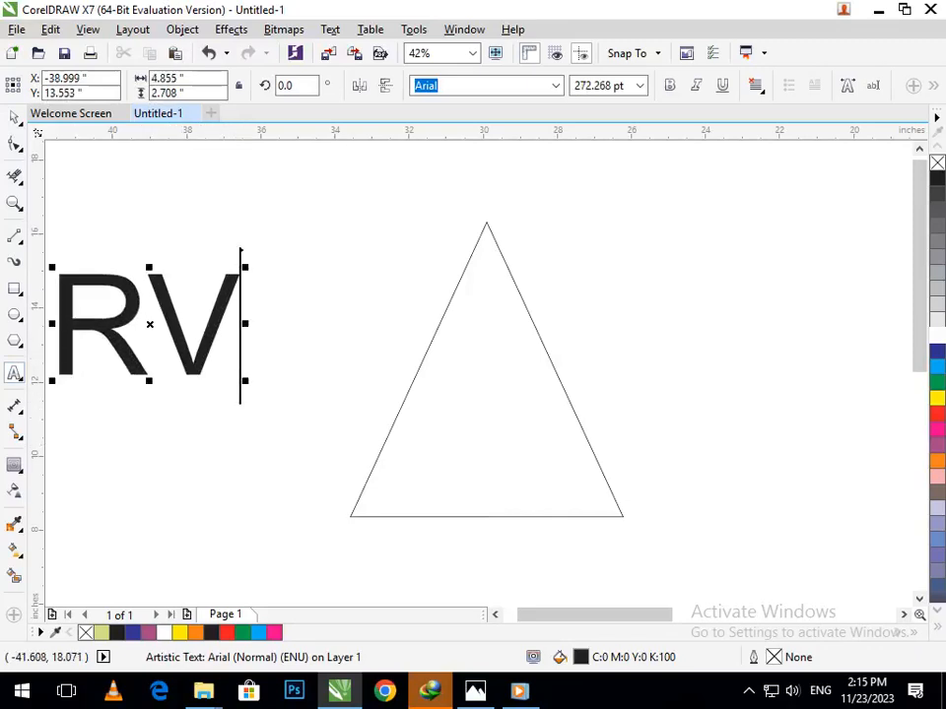
key(Escape)
Move the RV text inside the triangle and scale it down to about 130 pt so it fits between the sides
drag(129, 350, 480, 395)
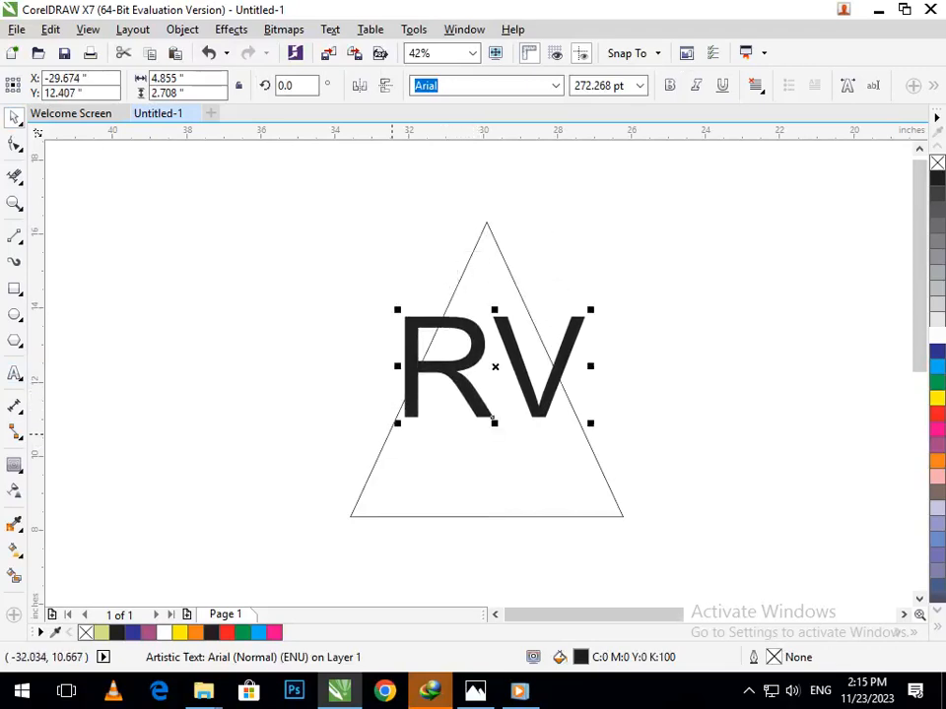
drag(396, 423, 445, 376)
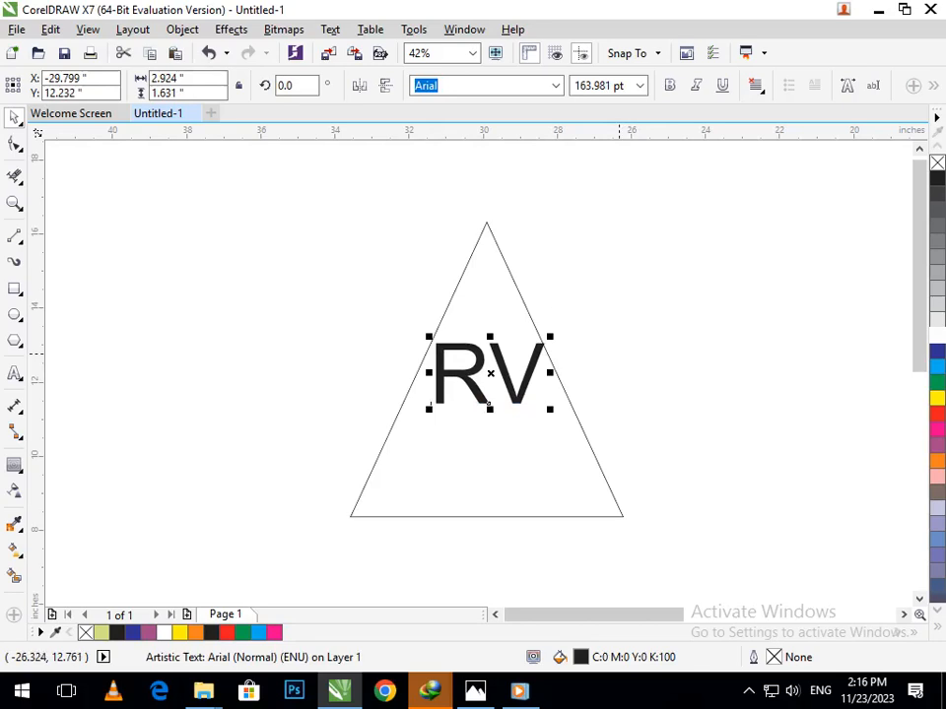
drag(428, 409, 440, 417)
click(618, 372)
Break the RV text apart into separate R and V letters
click(475, 393)
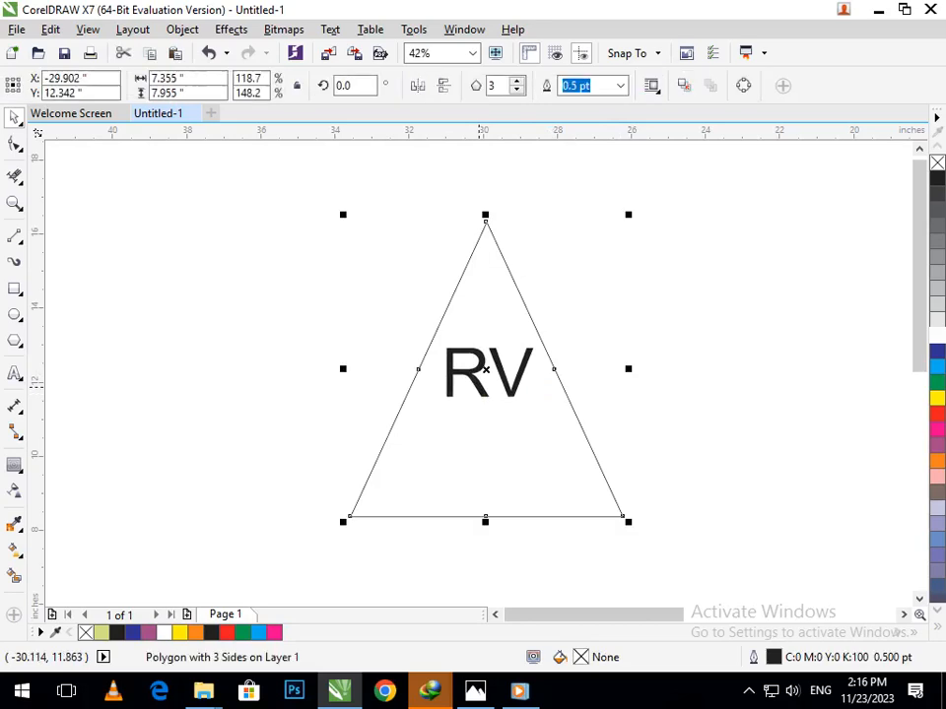
click(479, 386)
key(ctrl+k)
click(597, 370)
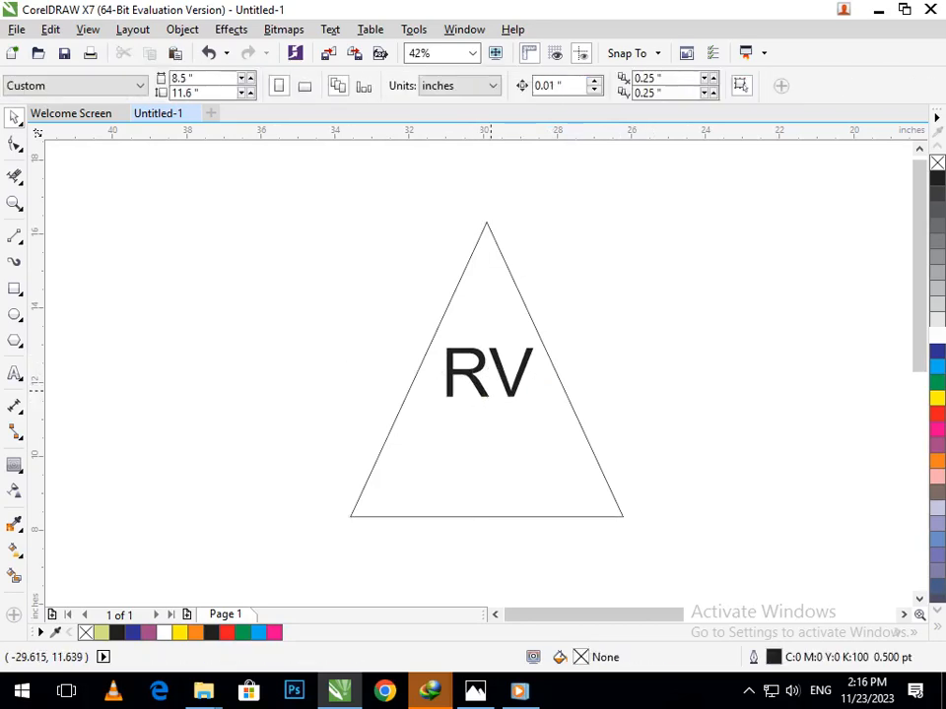
Enlarge the R to about 166 pt and place the smaller V directly beside it inside the triangle
click(483, 392)
drag(496, 406, 496, 411)
drag(485, 399, 516, 390)
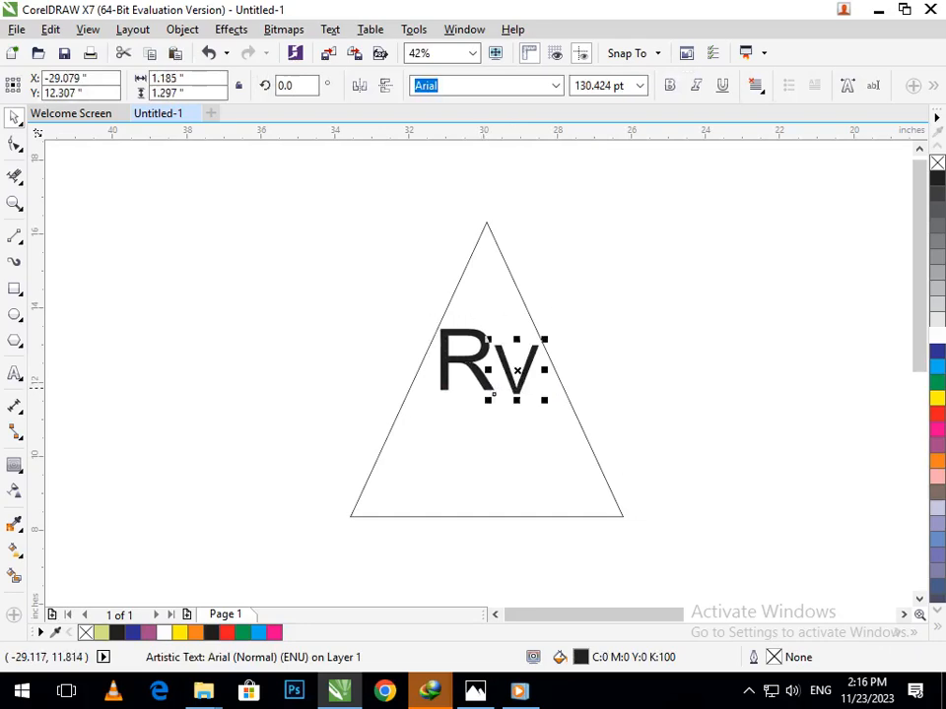
click(620, 359)
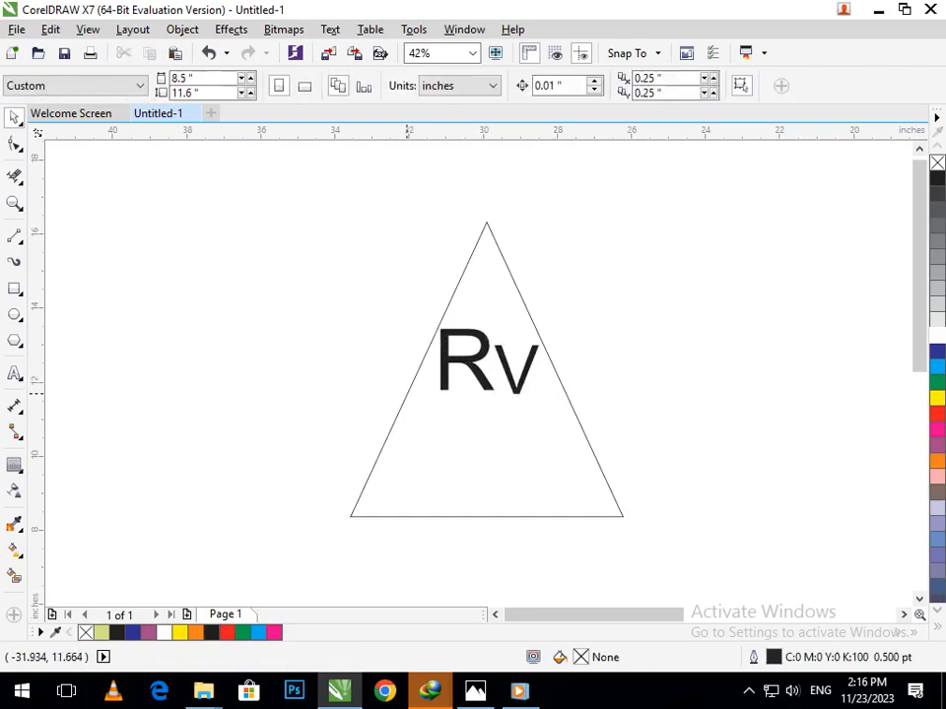
Draw a horizontal line about 1.15 in long from outside the triangle's left side to the R's stem
click(13, 237)
scroll(417, 369, up, 4)
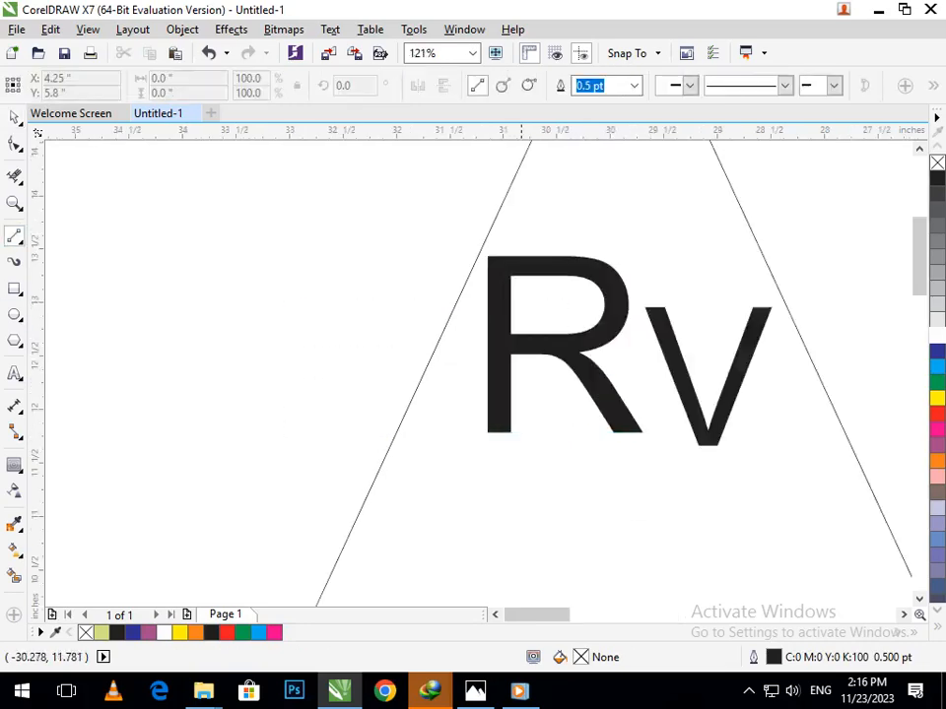
mouse_move(379, 327)
mouse_down()
mouse_move(469, 338)
mouse_move(505, 327)
mouse_up()
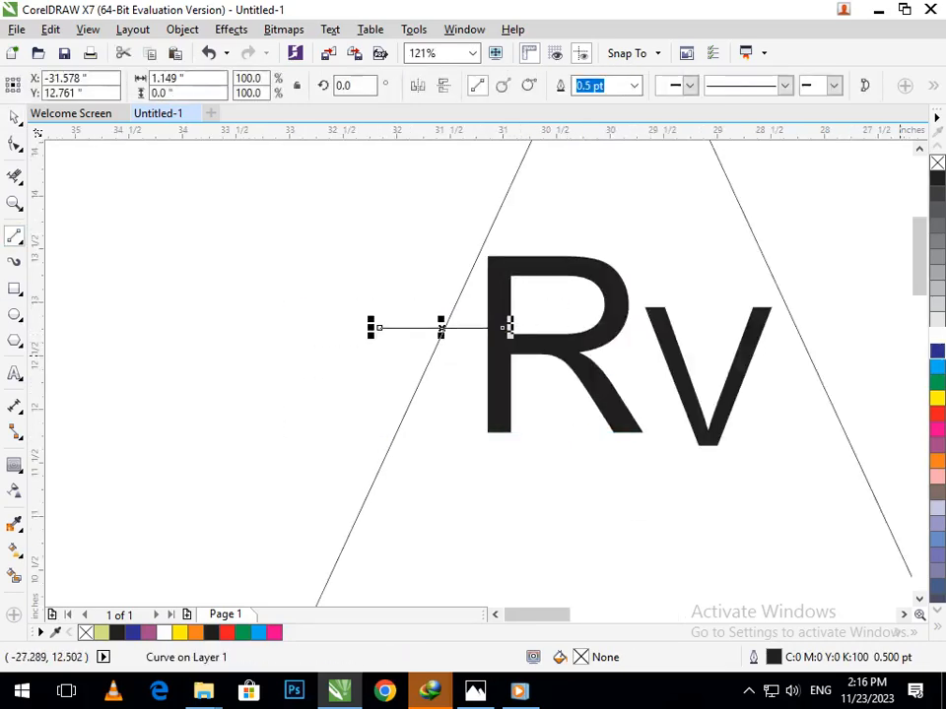
Draw a horizontal line about 1 in long from the V's top across the triangle's right side, and one about 0.66 in between the letters
drag(743, 305, 867, 305)
key(Down)
key(Down)
key(Down)
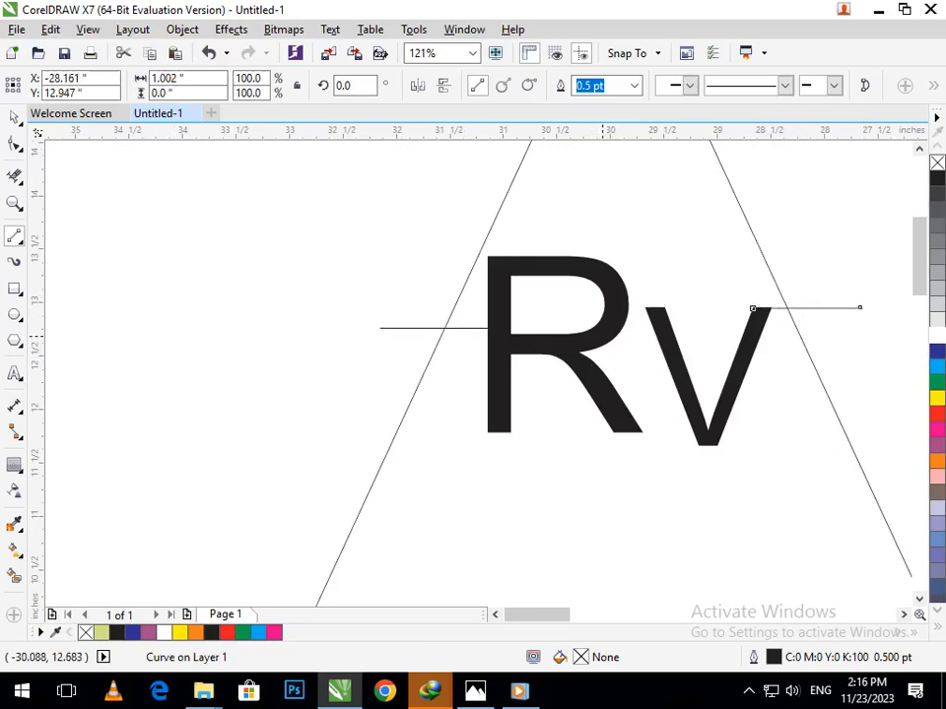
drag(601, 335, 673, 336)
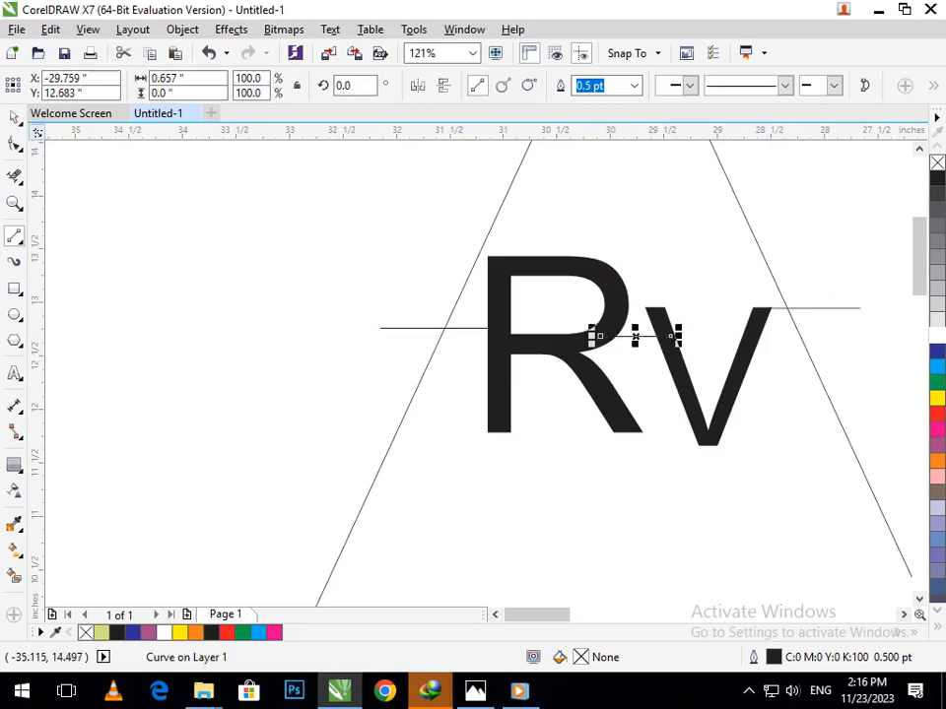
Select the three short horizontal lines and set their outline width to 36 pt
click(14, 118)
click(454, 322)
click(442, 328)
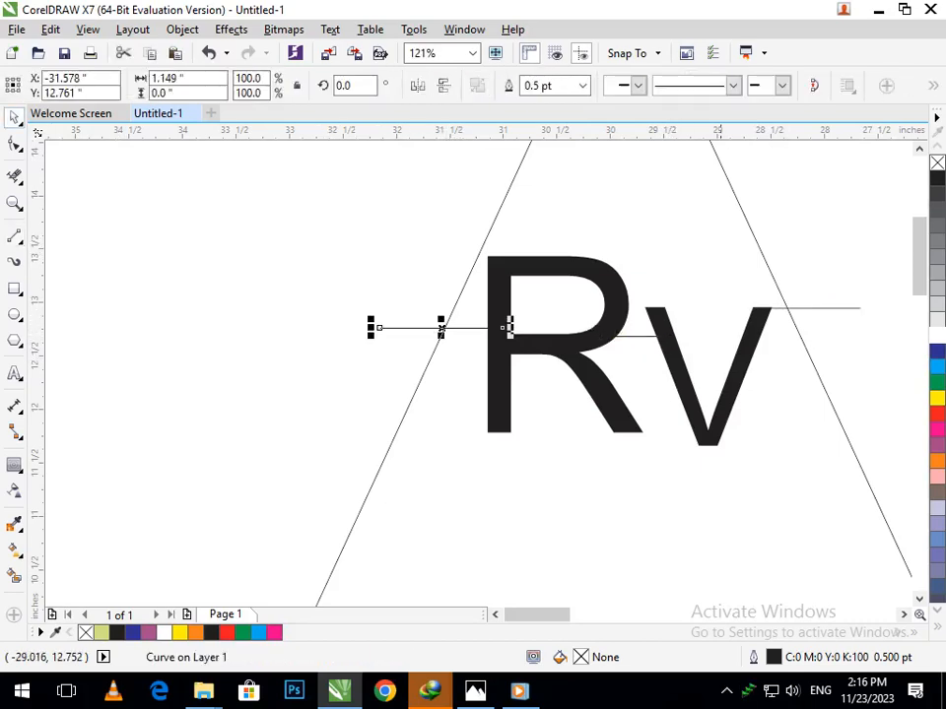
shift+click(636, 337)
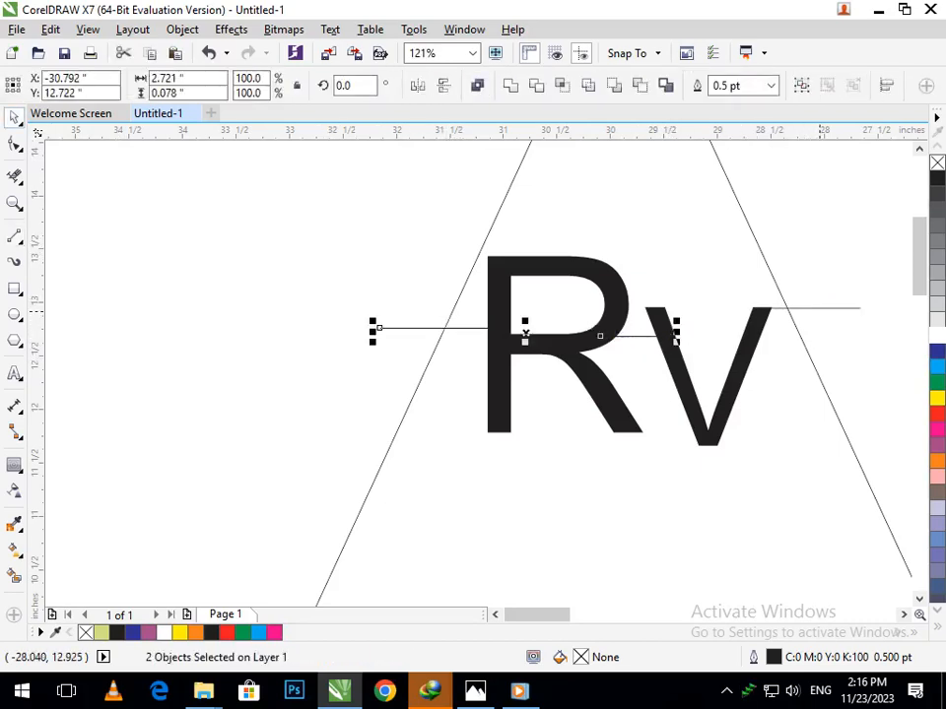
shift+click(823, 309)
click(770, 86)
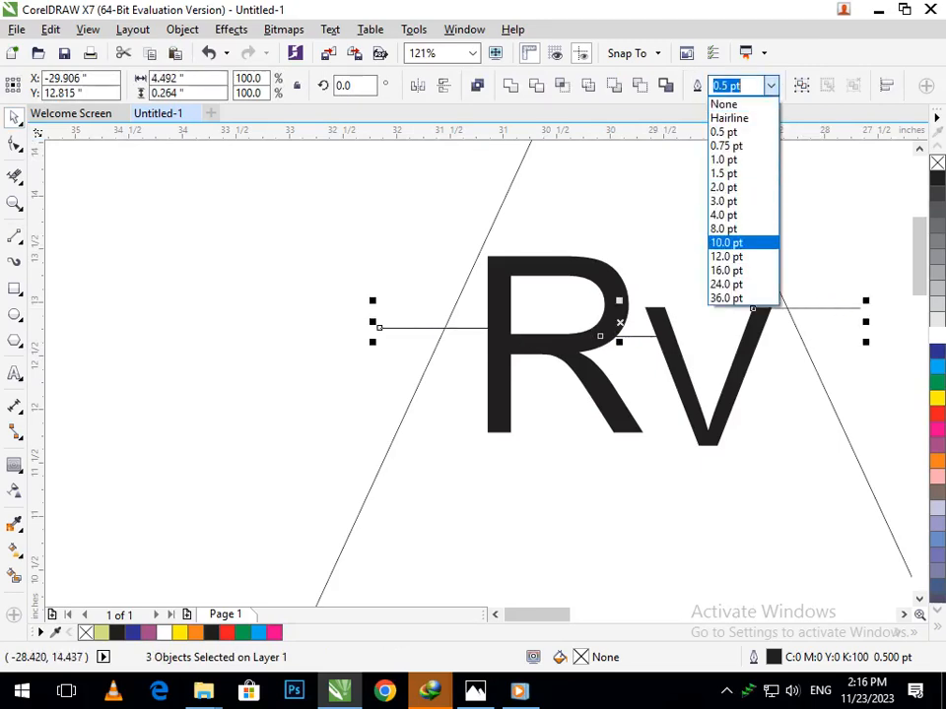
click(728, 297)
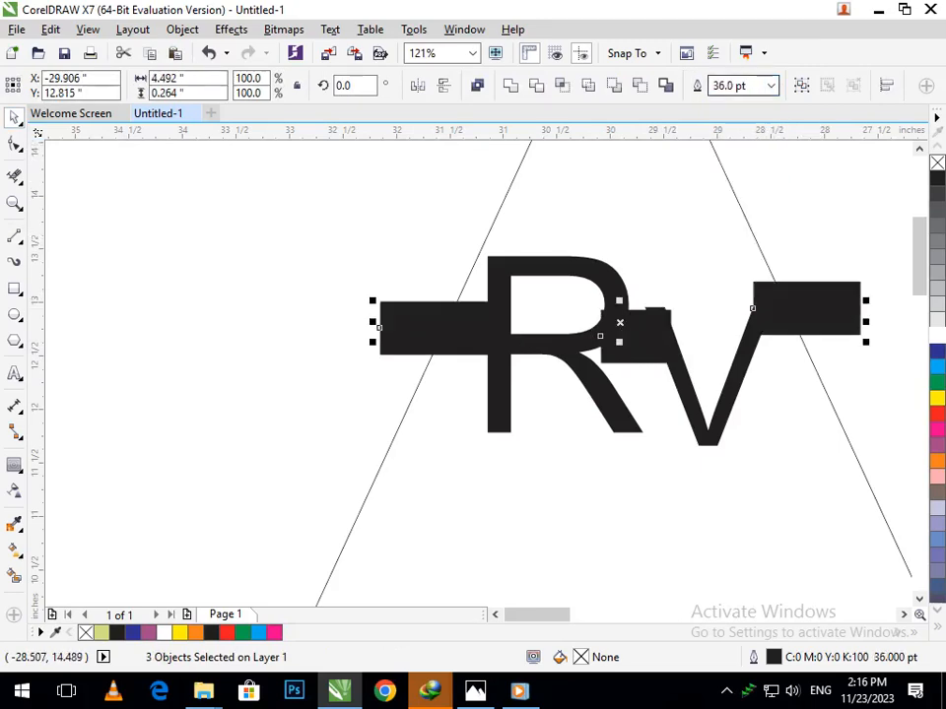
Reduce the outline width of the three selected lines to 20 pt
drag(751, 86, 711, 86)
text(20)
key(Return)
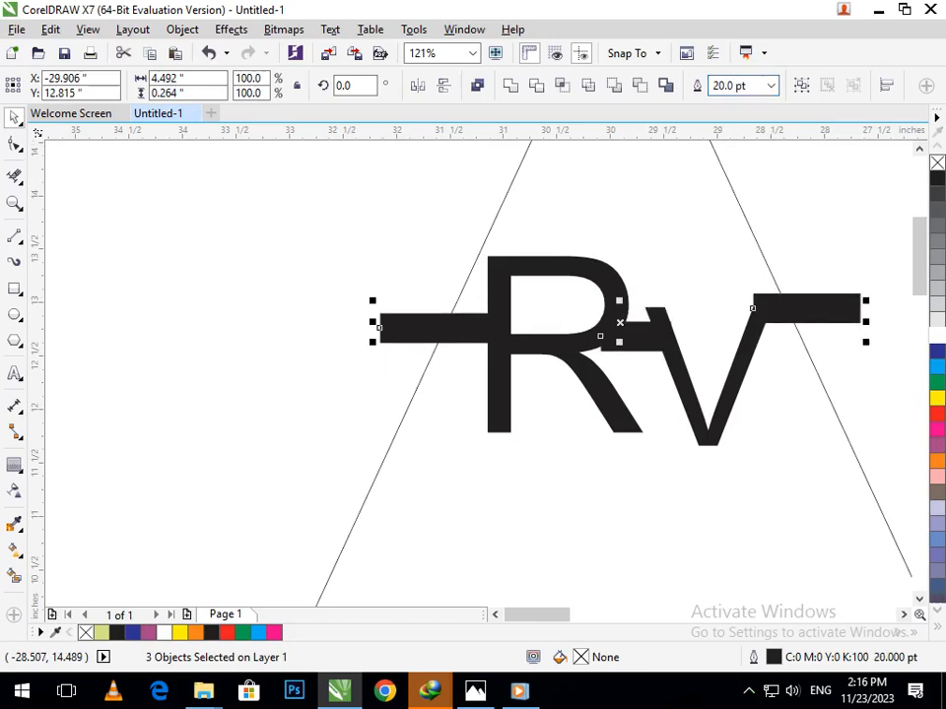
Set the outline width of the three selected lines to 10 pt
drag(751, 85, 710, 86)
text(10)
key(Return)
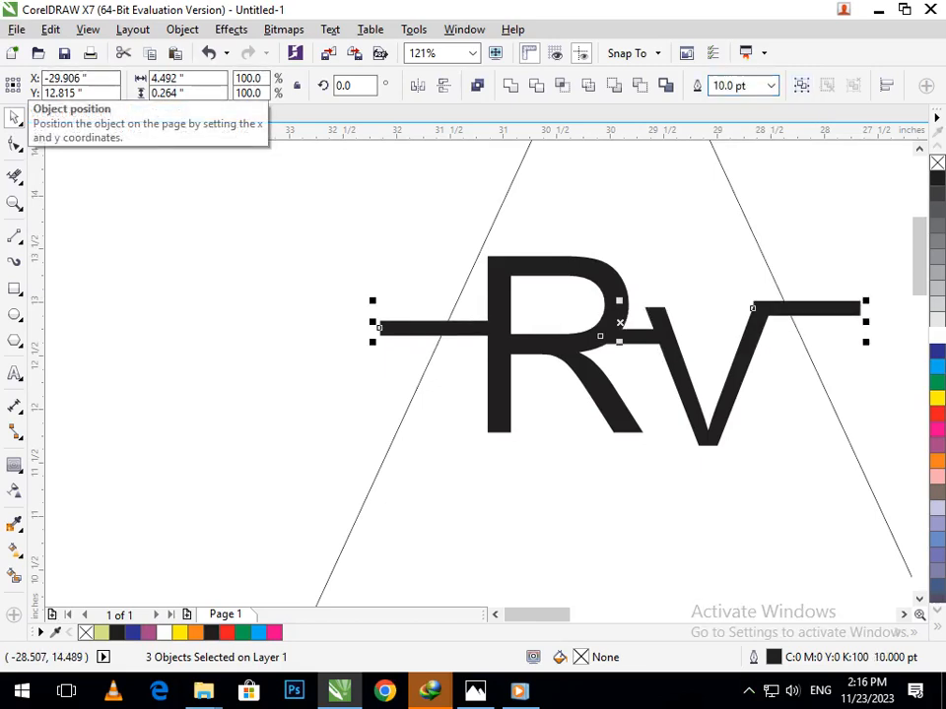
Delete the segments of the left and right connecting lines that stick out beyond the triangle's sides
scroll(419, 369, down, 3)
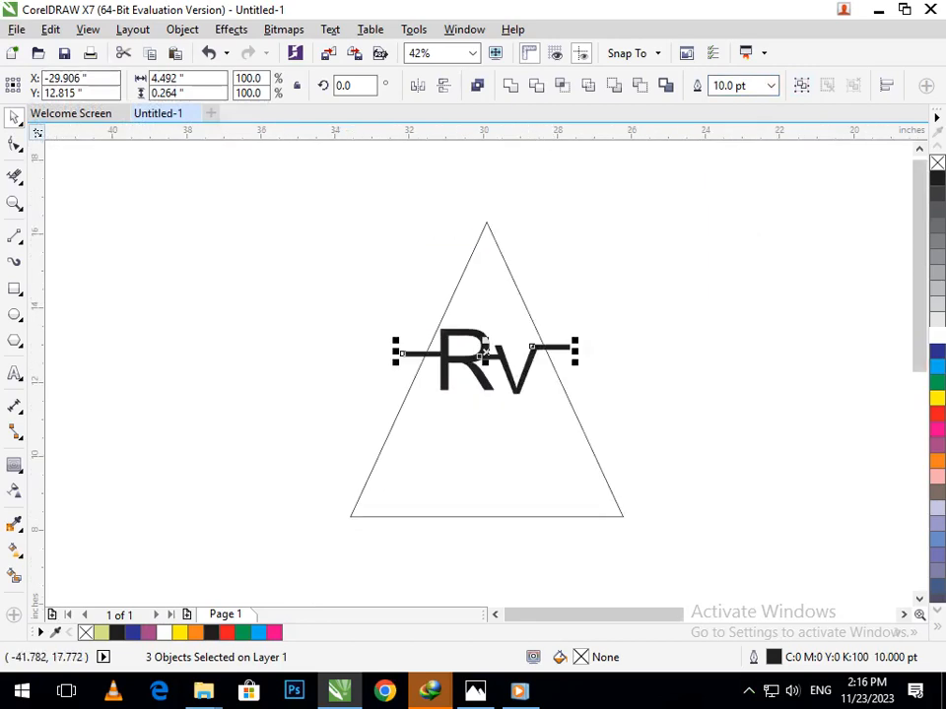
click(103, 240)
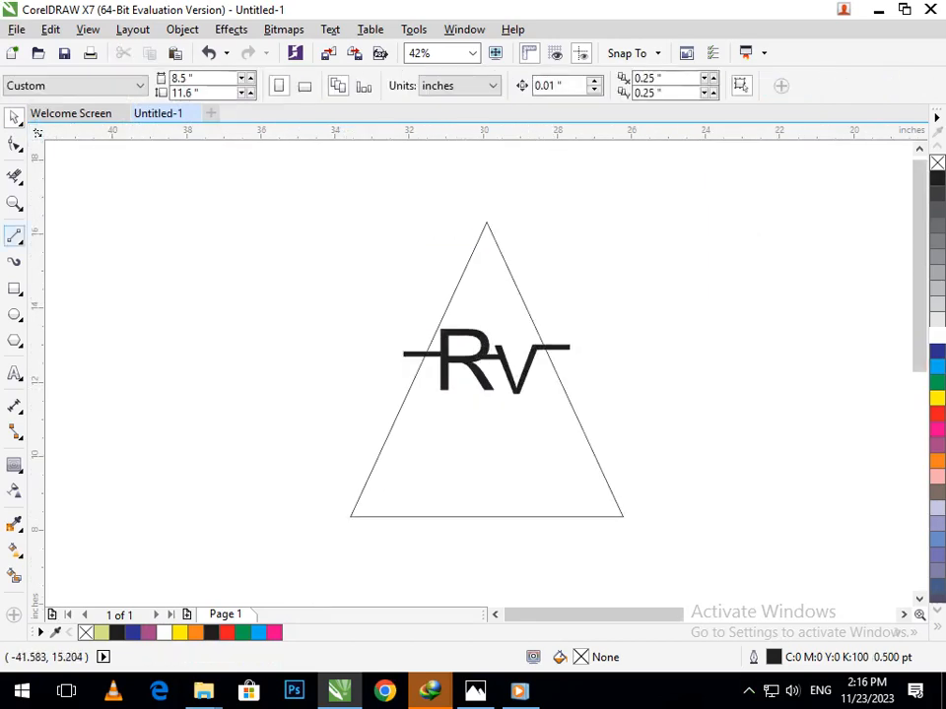
click(14, 177)
click(413, 355)
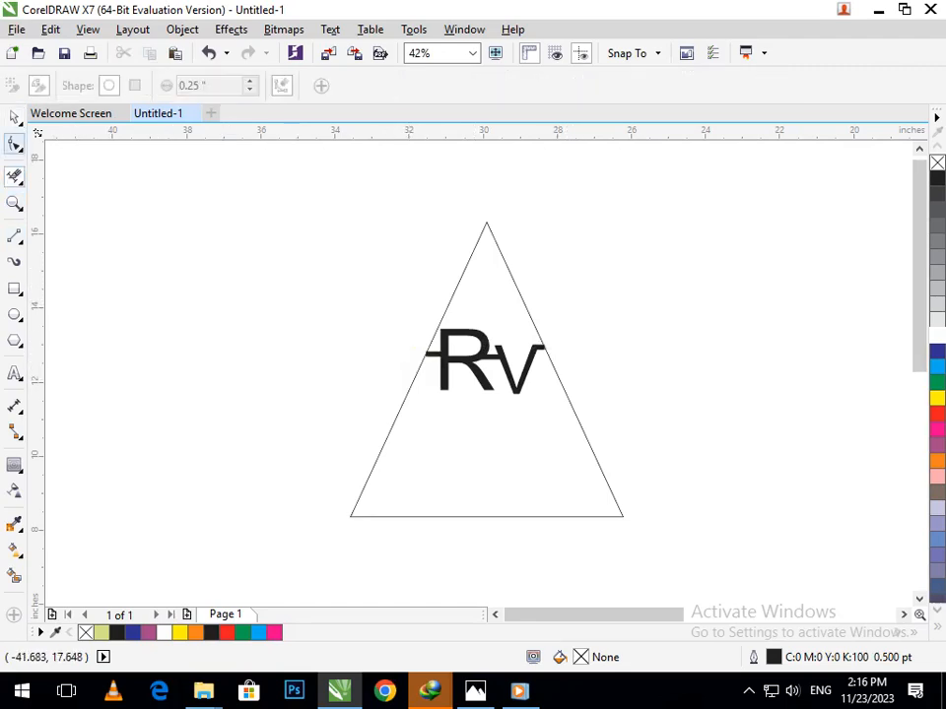
Select the triangle in its original position and set its outline width to 24 pt
click(14, 117)
drag(434, 492, 383, 507)
key(ctrl+z)
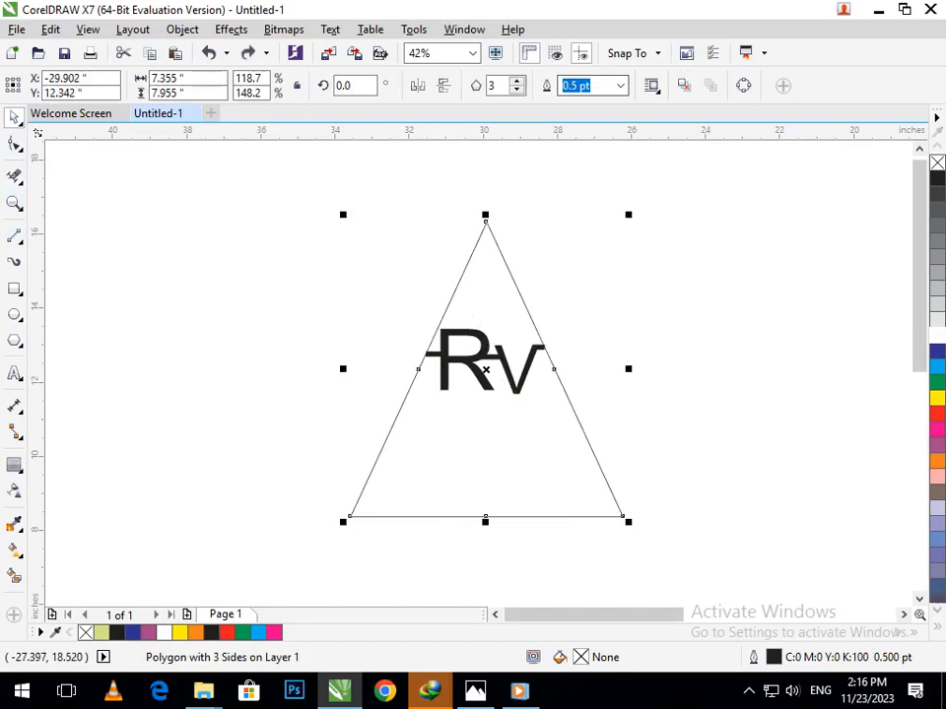
click(621, 86)
click(591, 286)
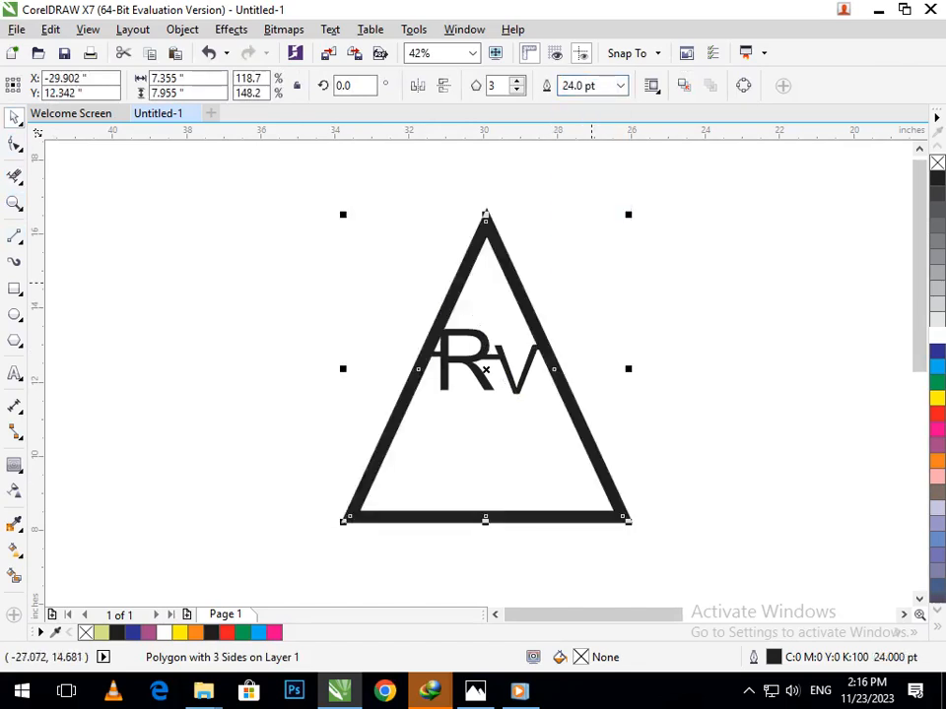
Reduce the triangle's outline width to 10 pt and deselect it
click(620, 85)
click(591, 240)
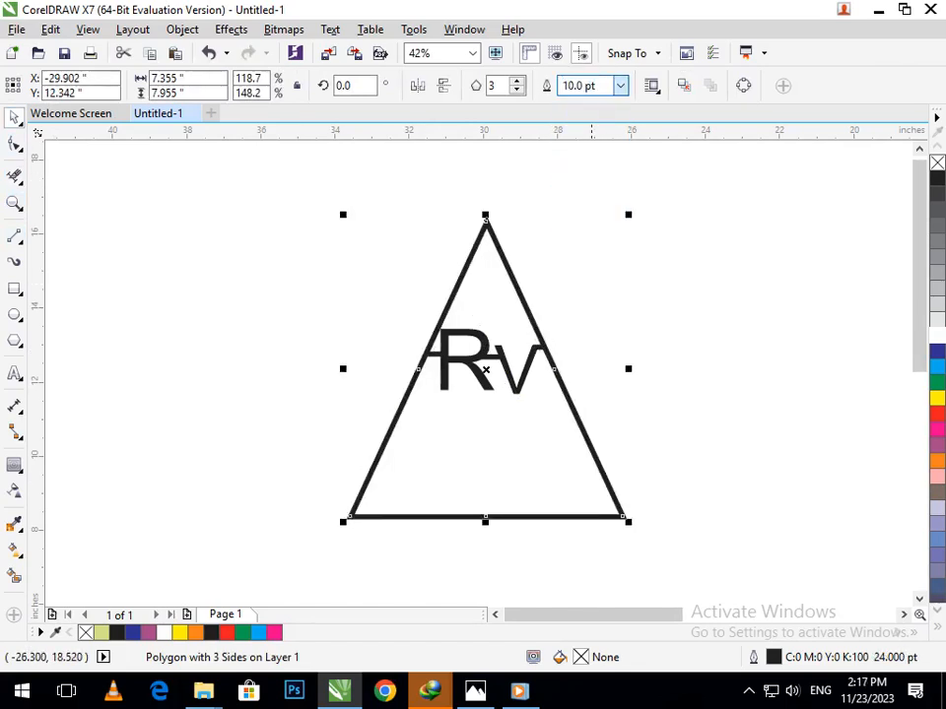
key(Escape)
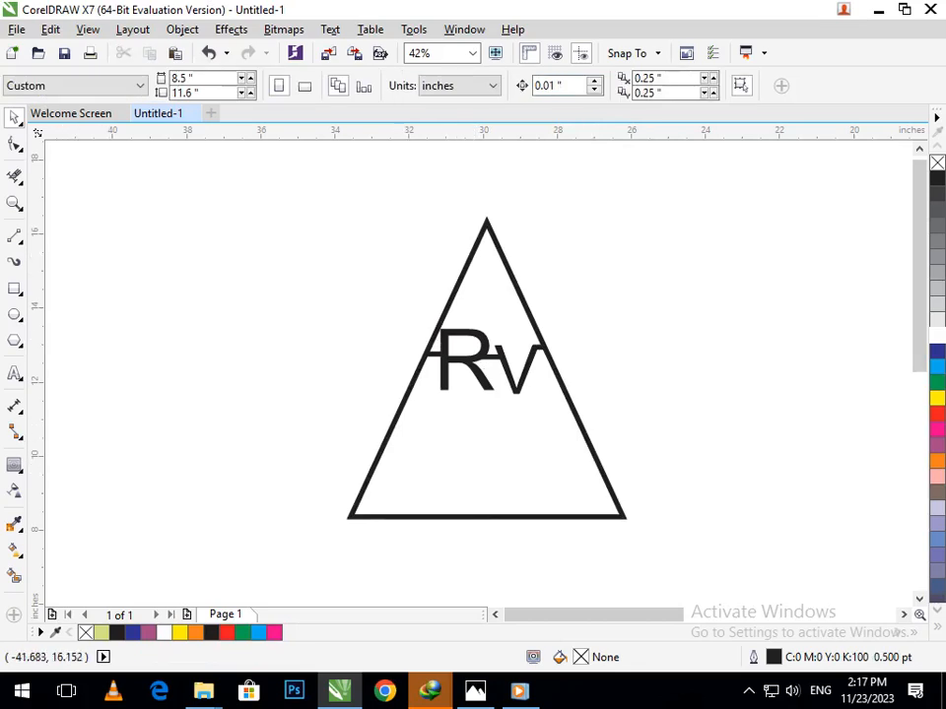
Delete the triangle's upper segment above the connecting lines with Virtual Segment Delete
click(14, 177)
click(503, 256)
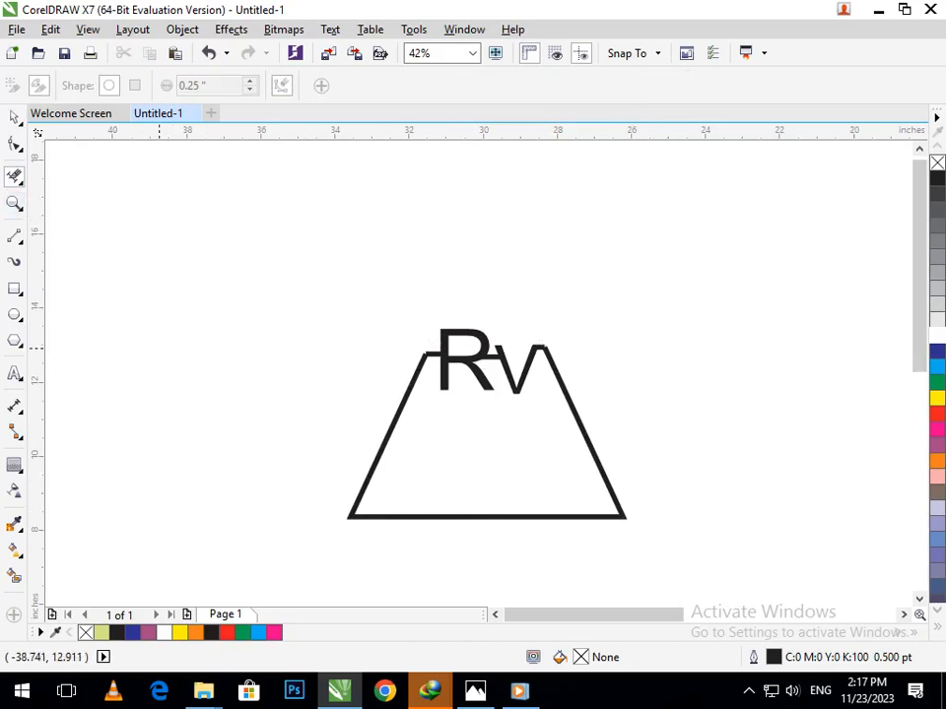
key(space)
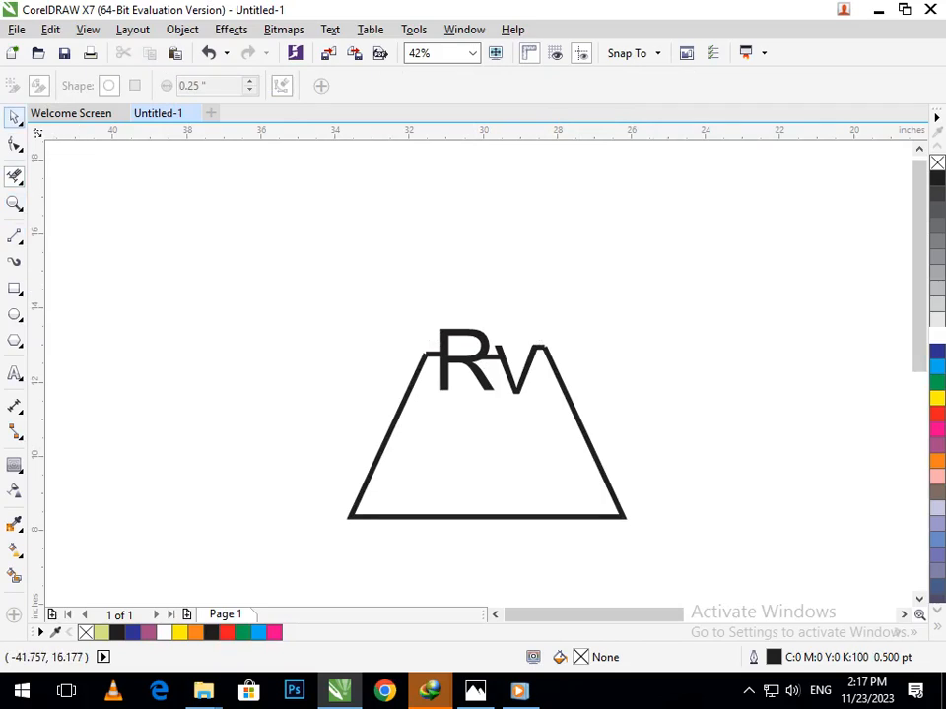
Fill the letter R with blue and the letter V with purple
click(440, 379)
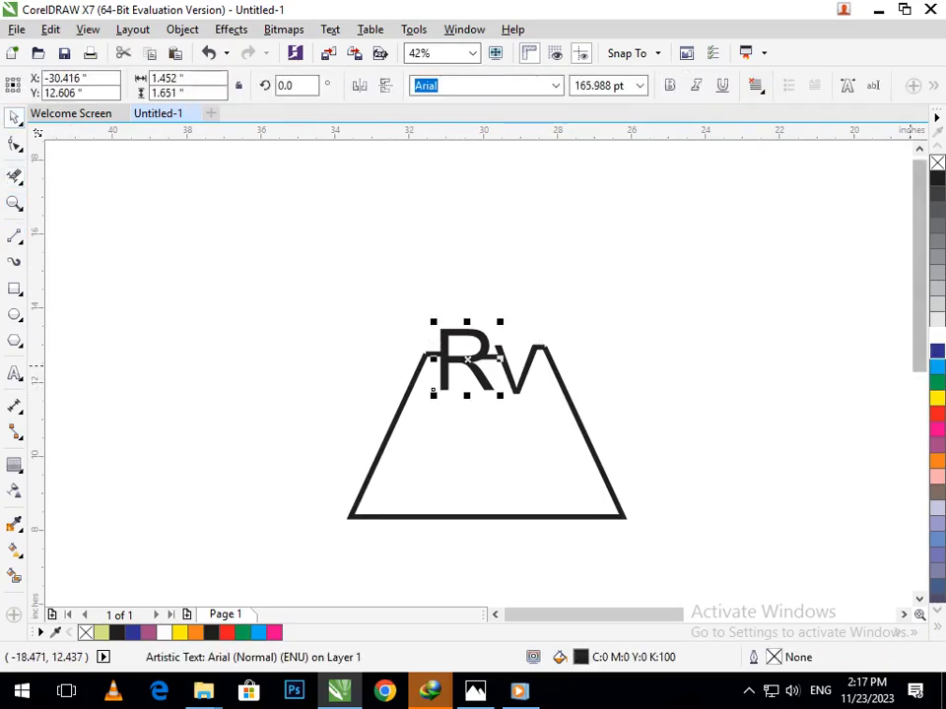
click(937, 351)
key(Escape)
click(518, 382)
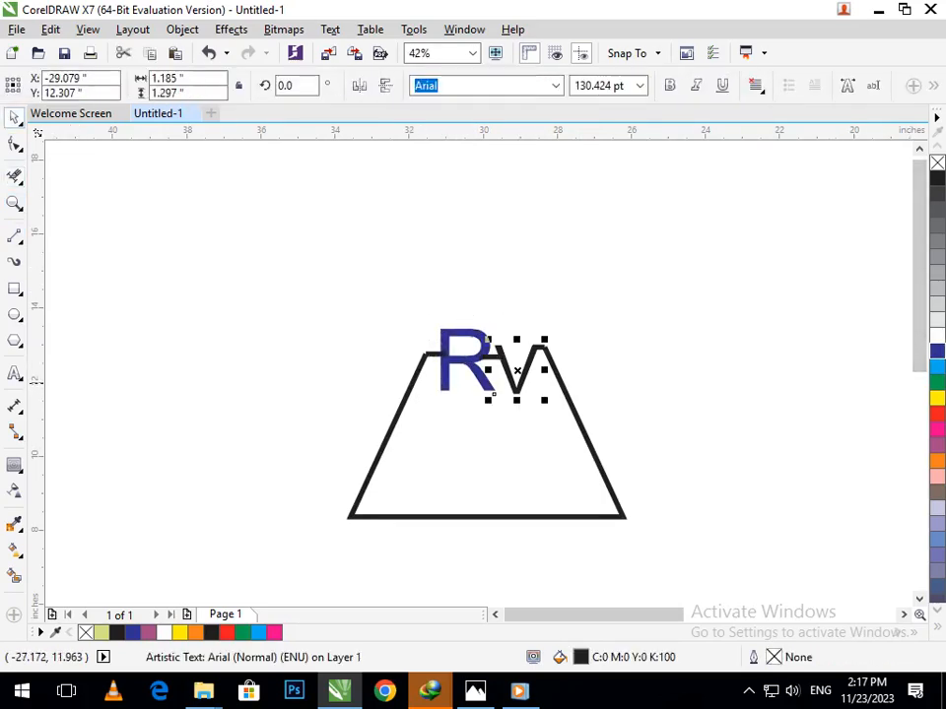
key(Escape)
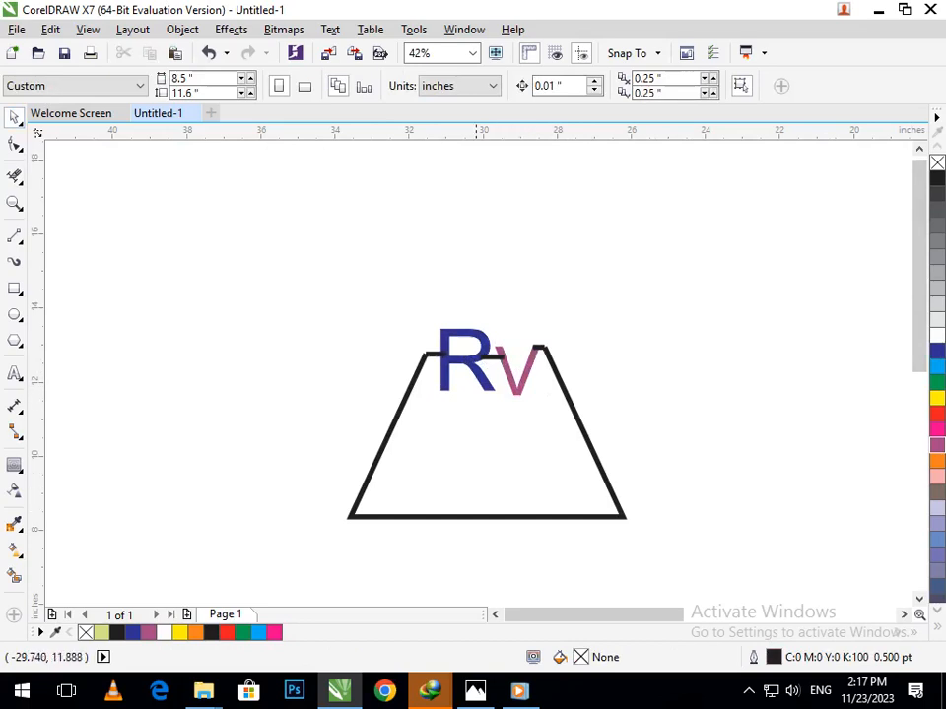
Select the whole logo and apply purple (C:20 M:80 Y:0 K:20) to the fills and outlines of all its objects
drag(302, 269, 630, 548)
click(936, 445)
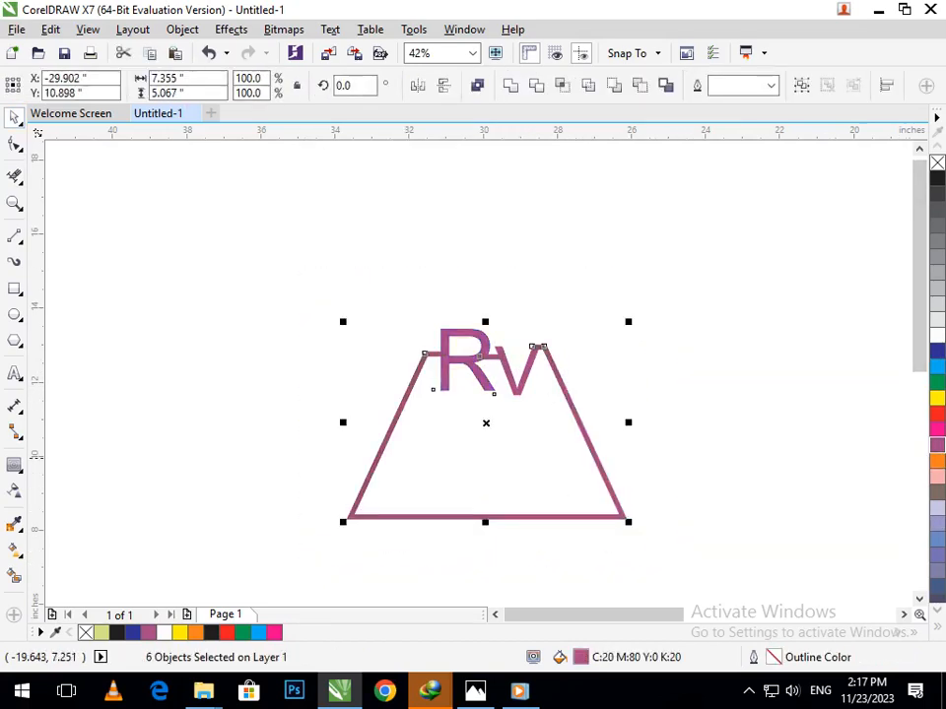
click(542, 508)
Give all logo objects round line caps and set their outlines to sit behind the fill and scale with the object
drag(316, 281, 724, 585)
key(F12)
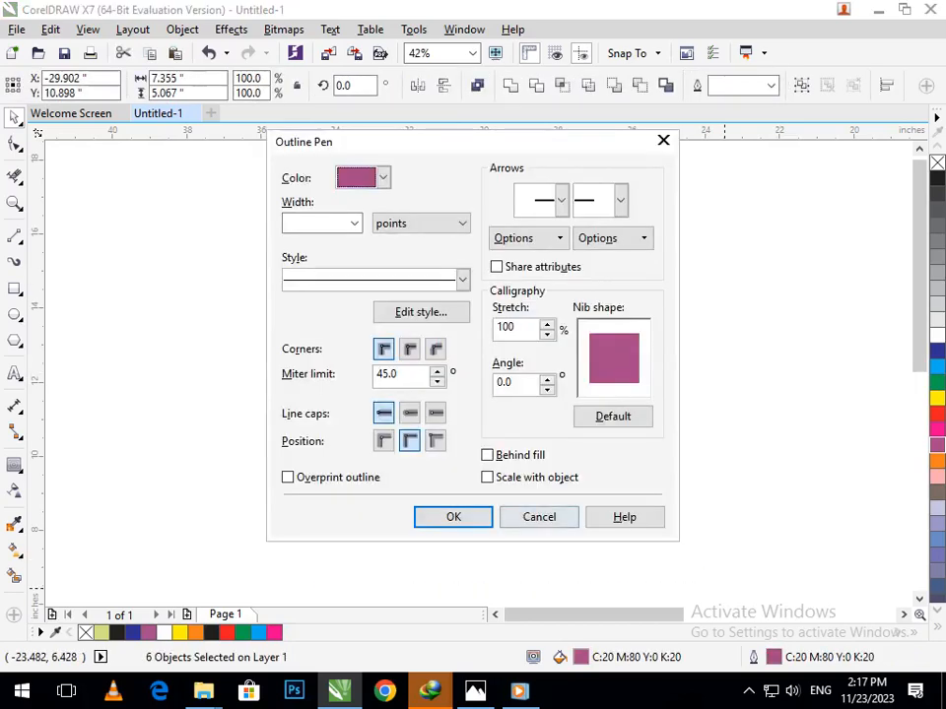
click(410, 414)
click(489, 455)
click(489, 478)
click(454, 517)
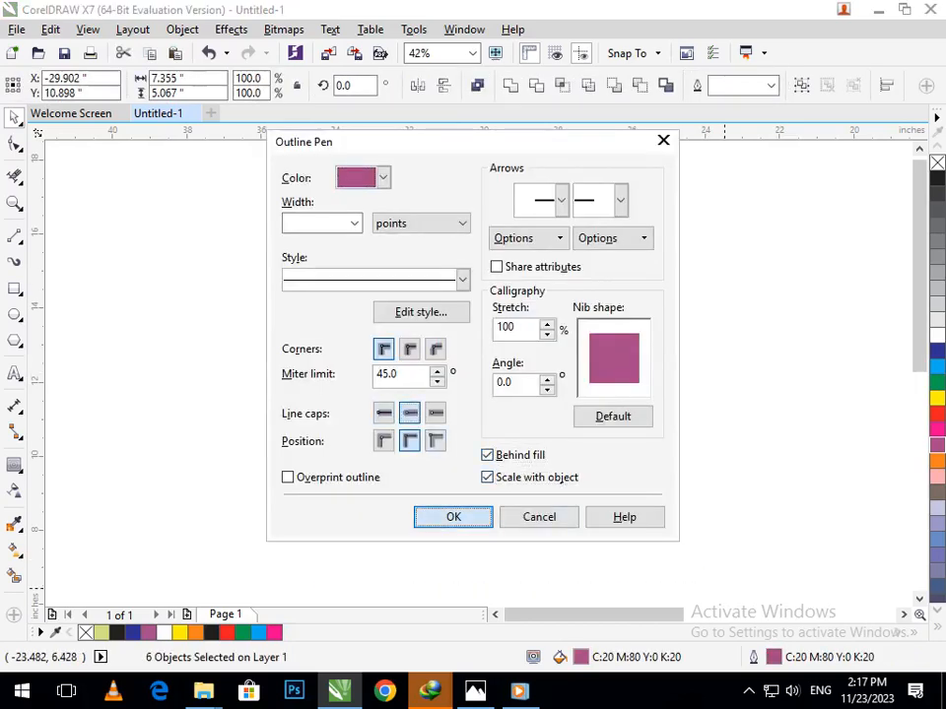
click(639, 463)
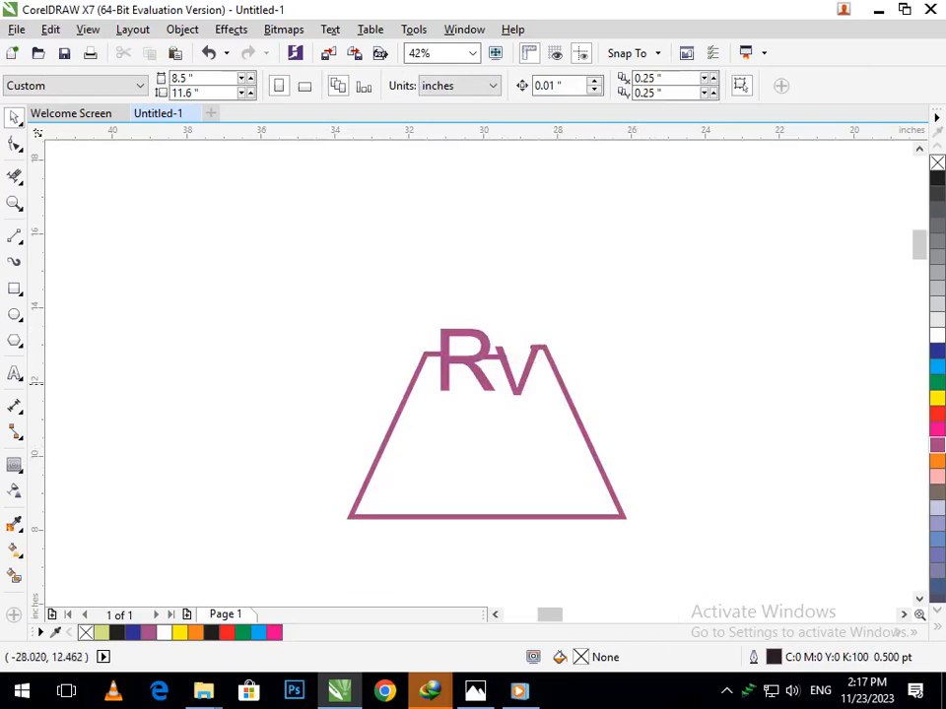
Shift the free end node of the short connecting line at the V's right tip so its rounded cap lines up with the letter's outer edge
scroll(544, 348, up, 7)
key(F10)
click(307, 309)
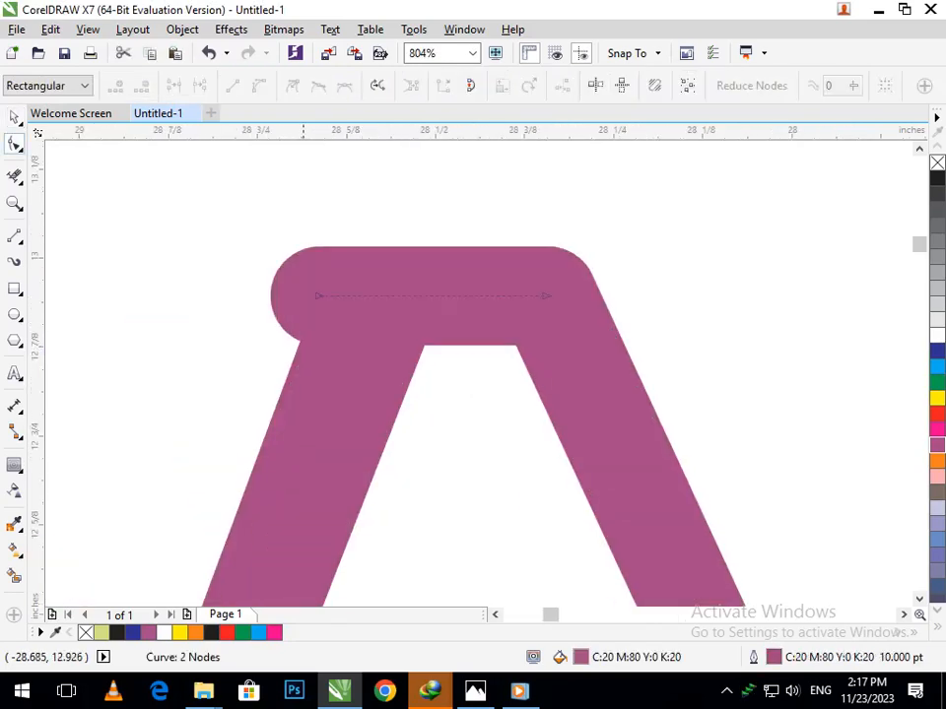
drag(321, 295, 380, 297)
scroll(317, 276, up, 4)
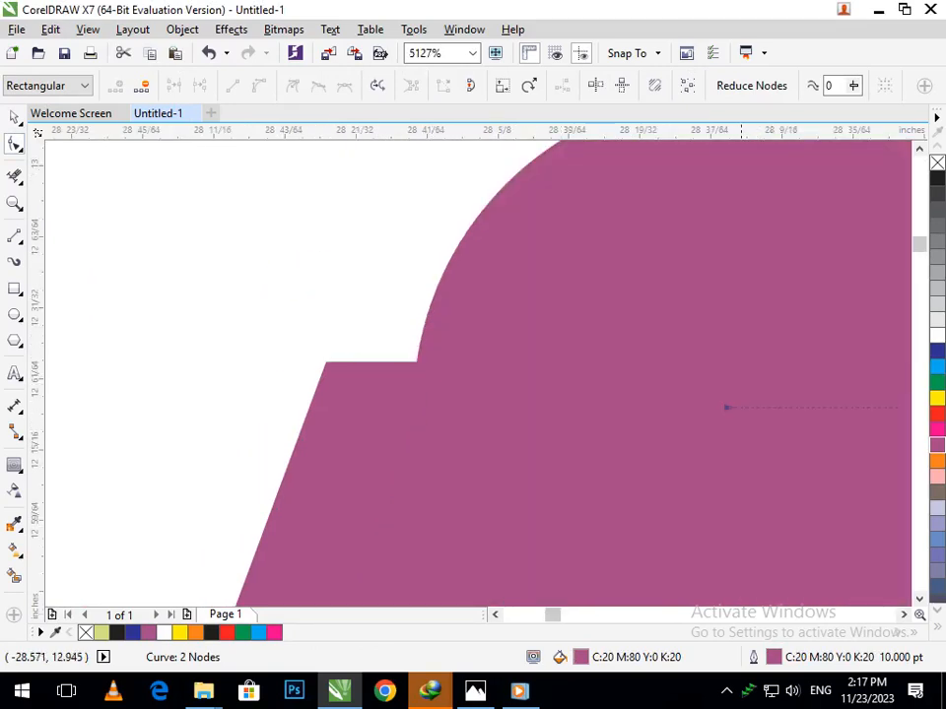
drag(728, 407, 633, 410)
scroll(538, 423, down, 4)
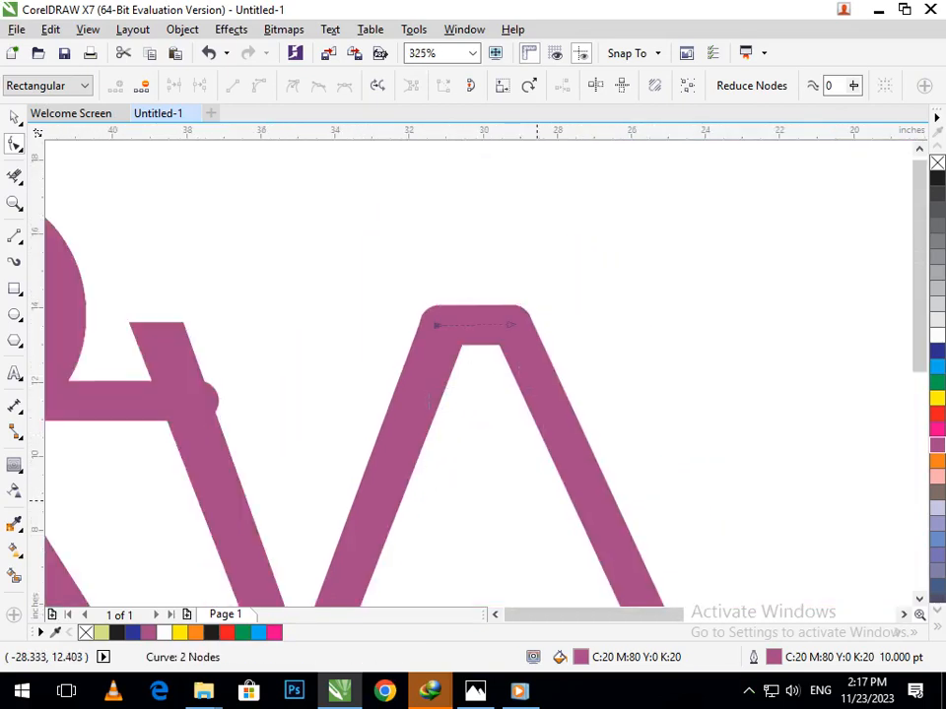
scroll(538, 424, down, 5)
key(space)
key(Escape)
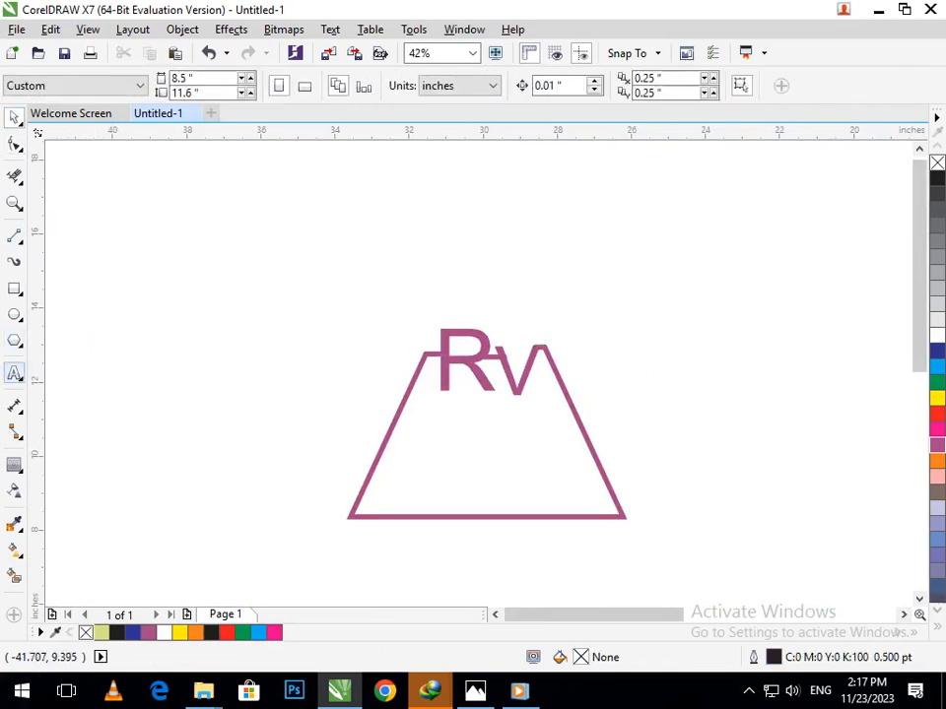
Add a letter C as artistic text, enlarge it to about 266 pt and place it inside the triangle outline below the R
click(14, 373)
click(195, 262)
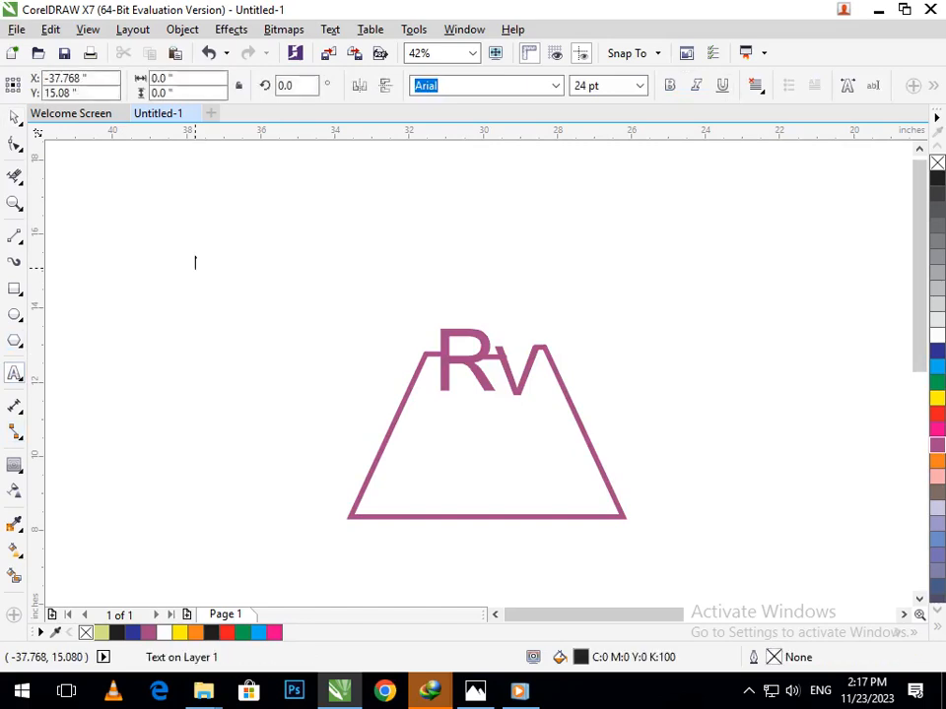
text(c)
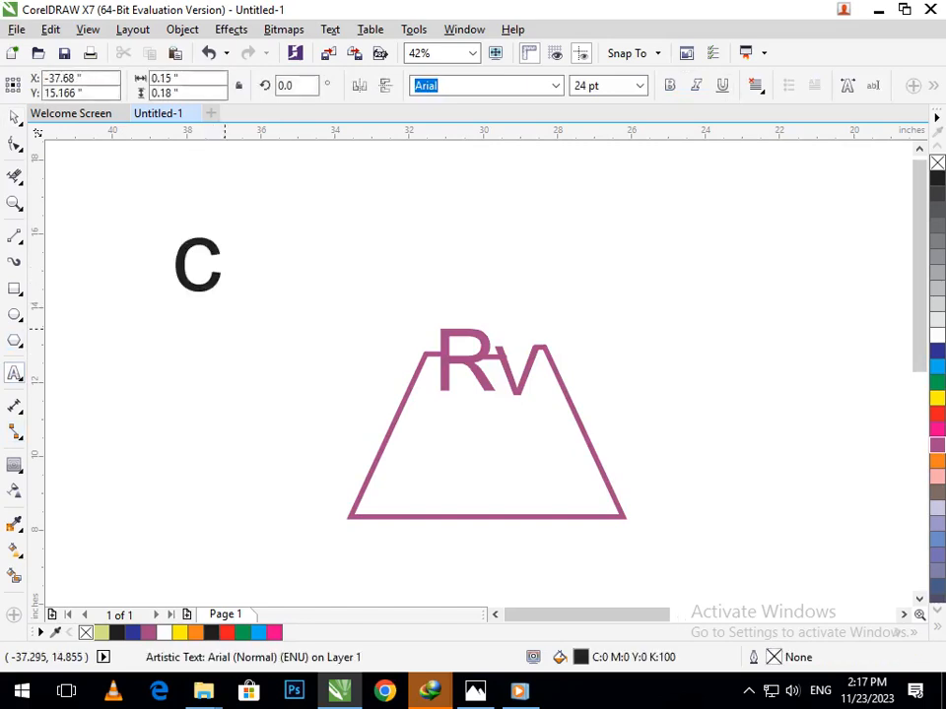
drag(224, 329, 233, 344)
click(15, 118)
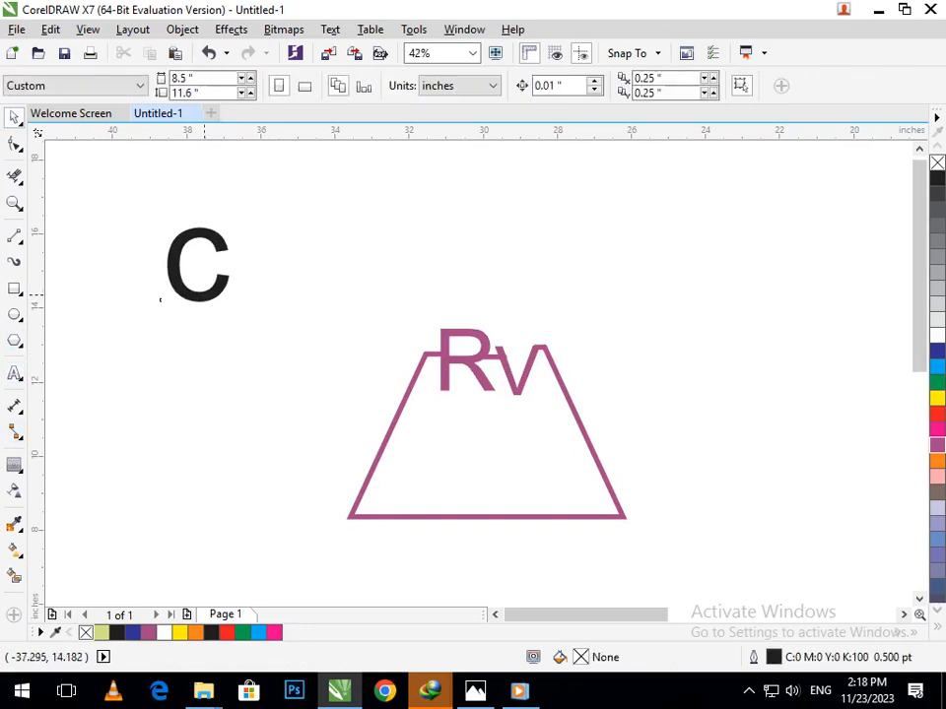
drag(197, 264, 430, 439)
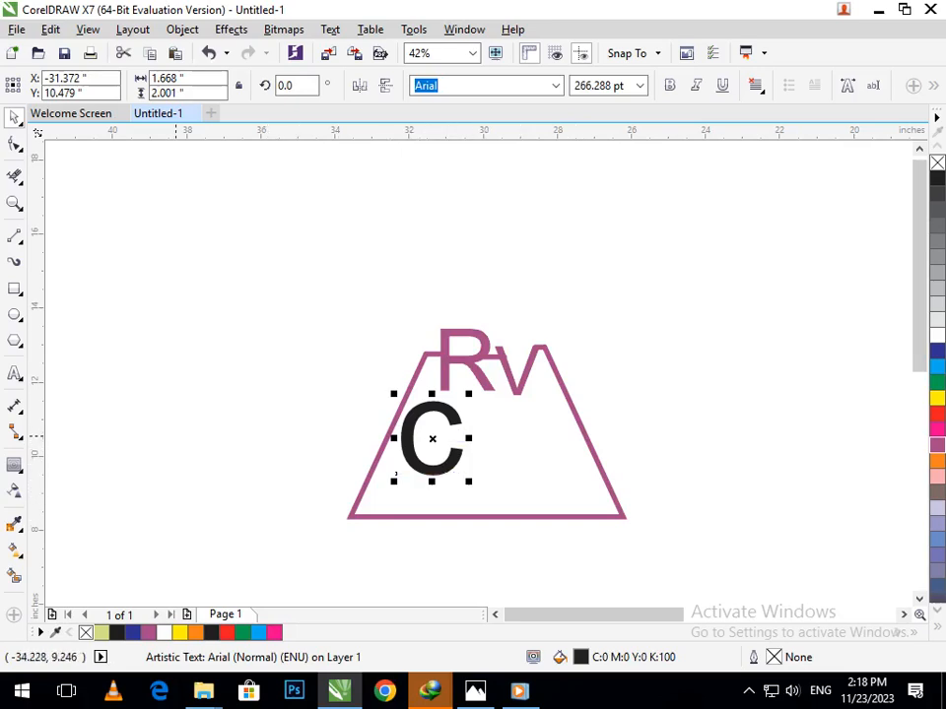
Duplicate the letter C beside the original and replace the copy's text with OMPANY
drag(436, 473, 500, 474)
right_click(499, 474)
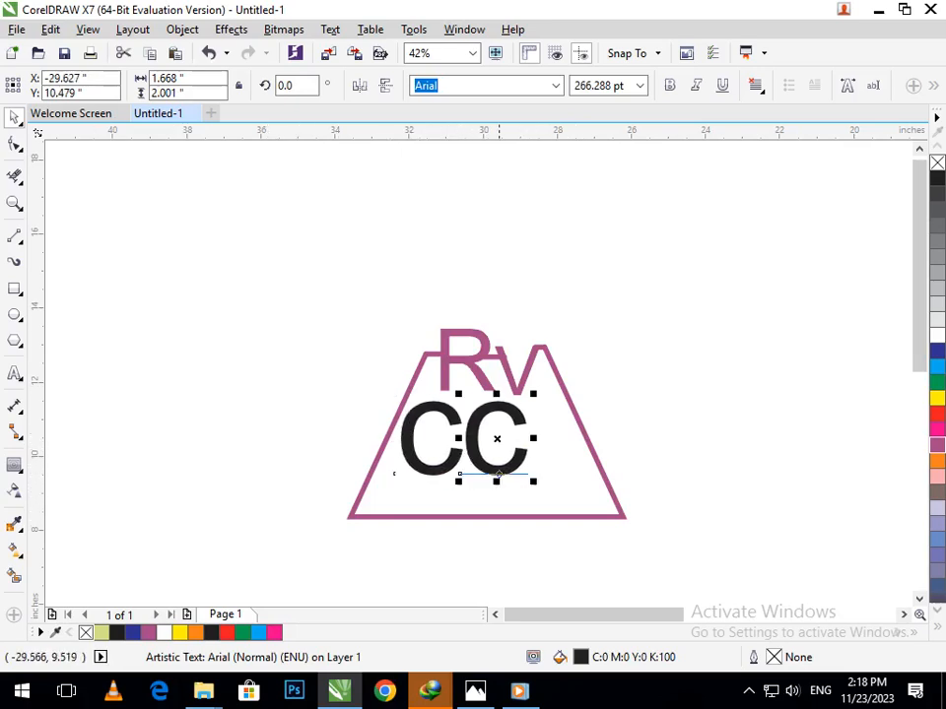
key(F8)
key(BackSpace)
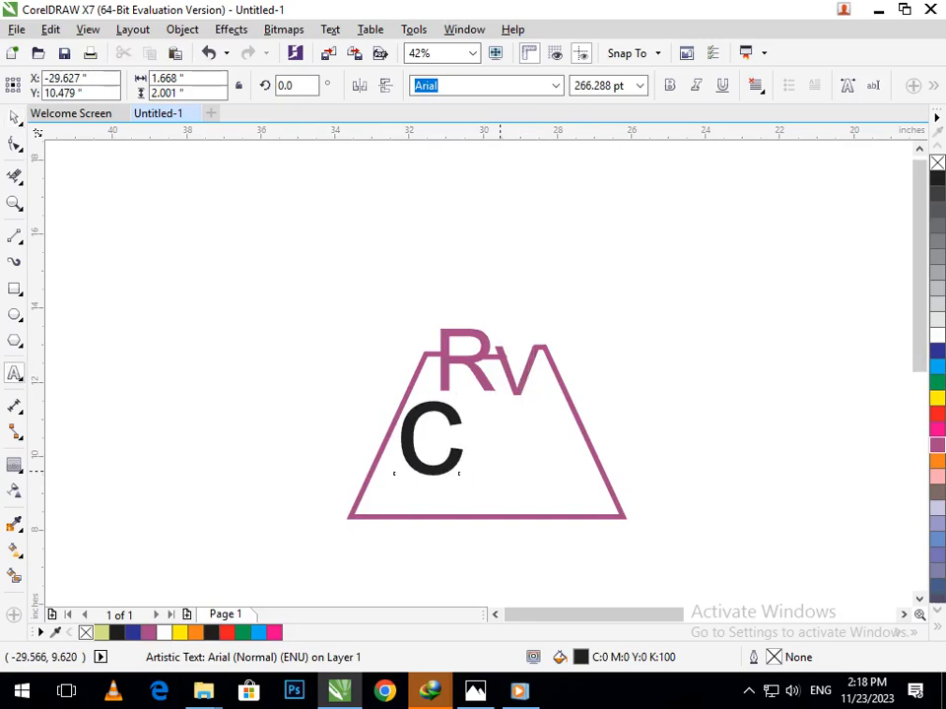
text(OMPANY)
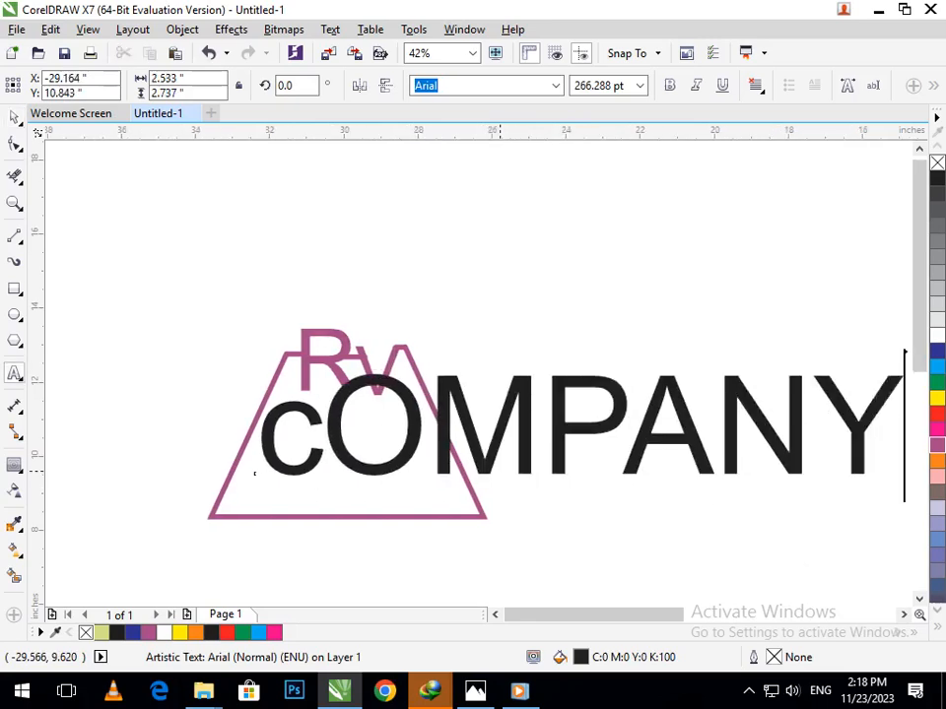
Shrink the OMPANY text to about 47 pt and place it against the lower right of the large C
drag(320, 484, 428, 441)
click(14, 117)
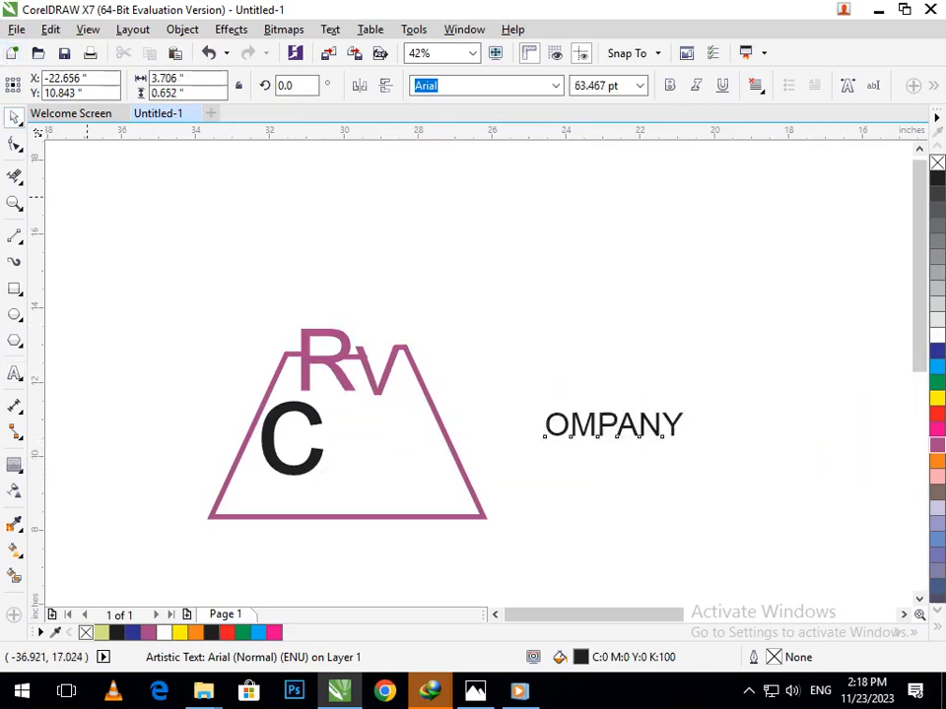
click(87, 197)
drag(540, 435, 364, 451)
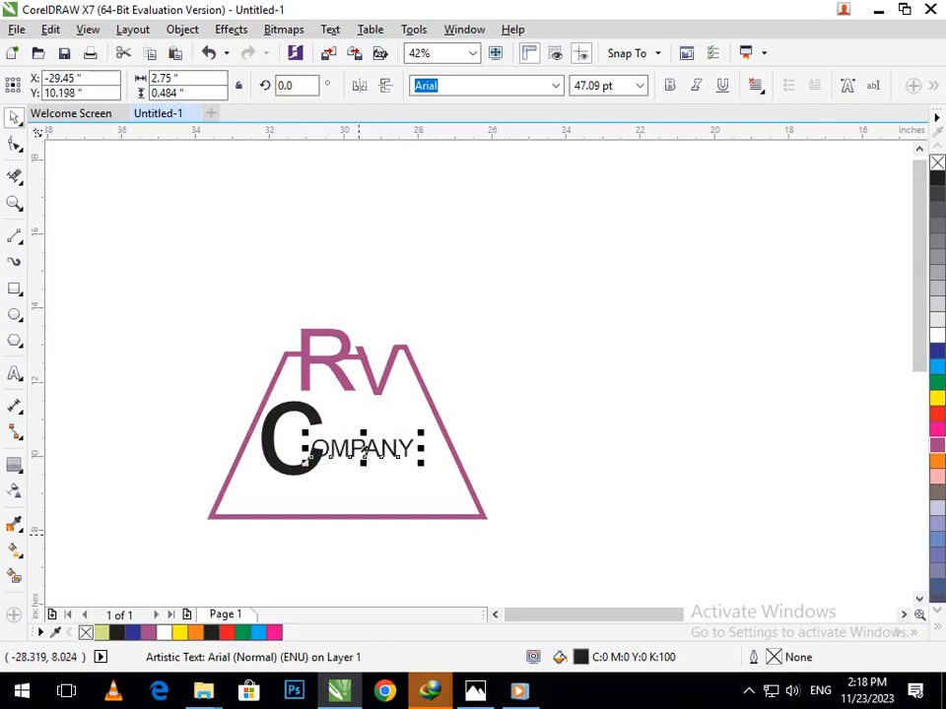
scroll(321, 456, up, 5)
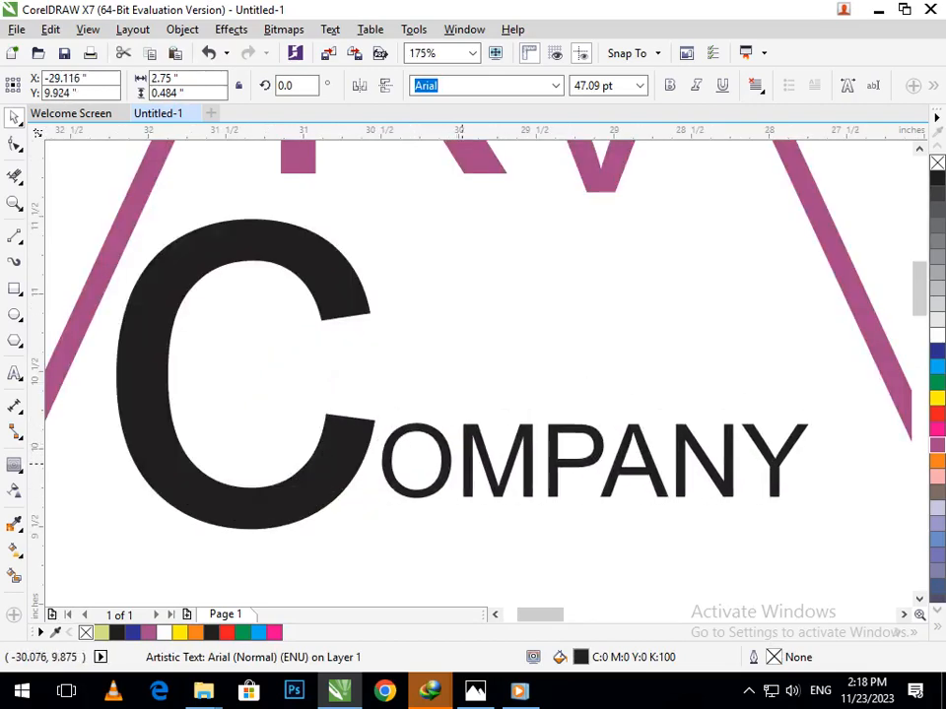
scroll(463, 475, down, 5)
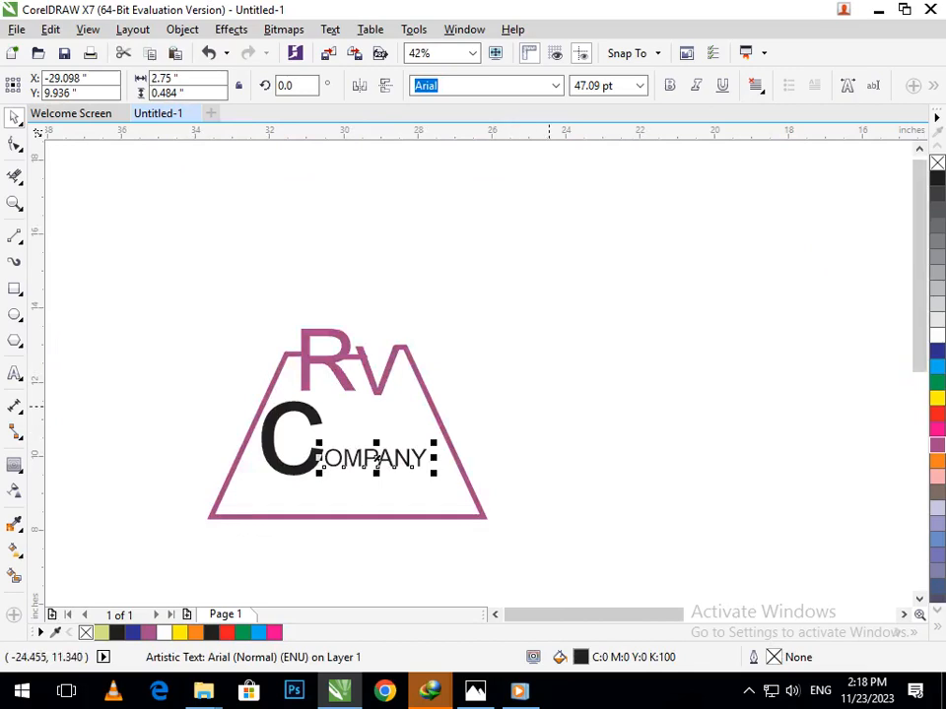
click(547, 405)
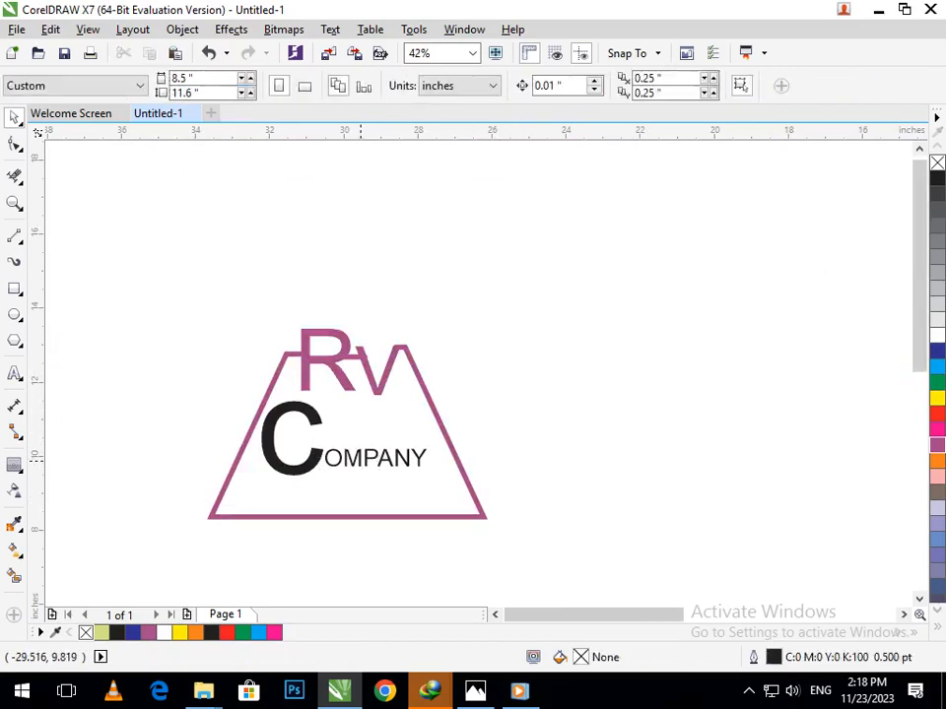
Duplicate the OMPANY text to a second line just below the original, inside the triangle outline
drag(360, 461, 323, 500)
right_click(323, 500)
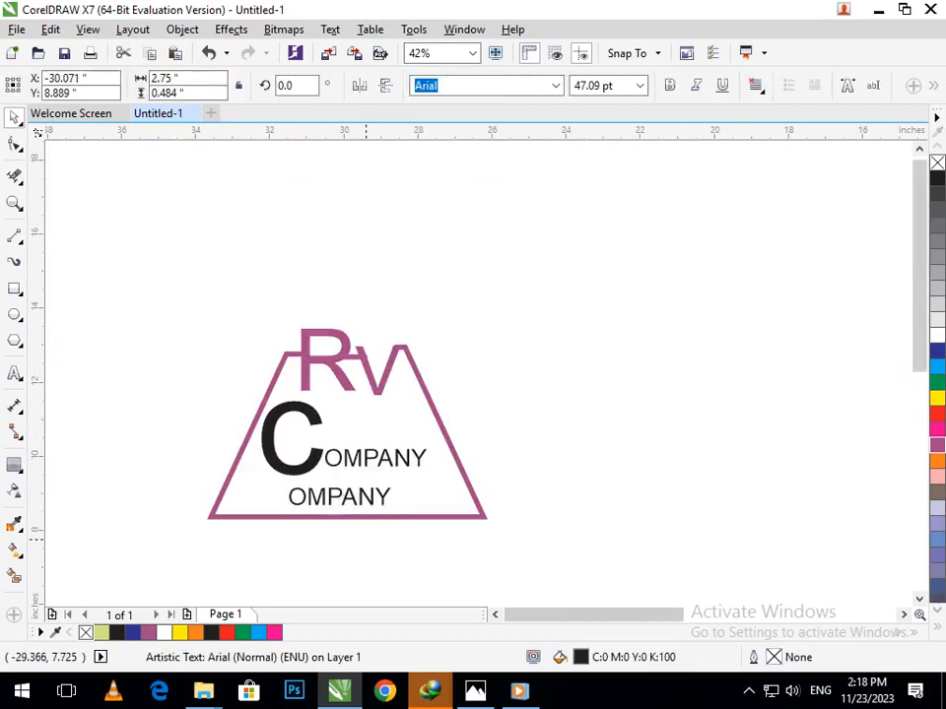
click(366, 539)
drag(241, 433, 431, 528)
key(F2)
drag(201, 462, 449, 525)
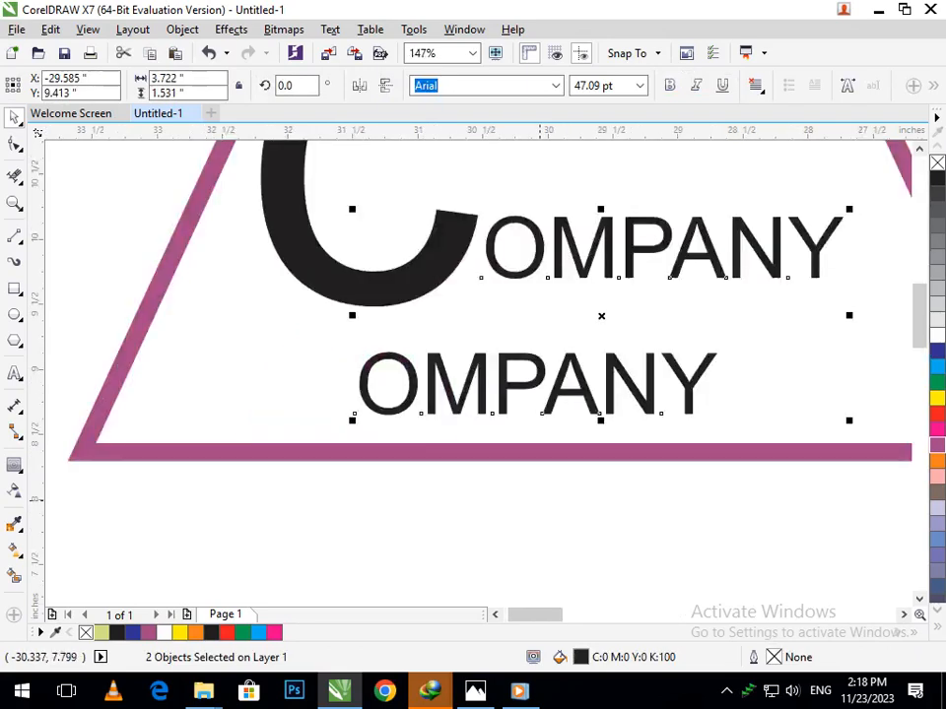
Replace the text of the lower OMPANY copy with NAME
key(F8)
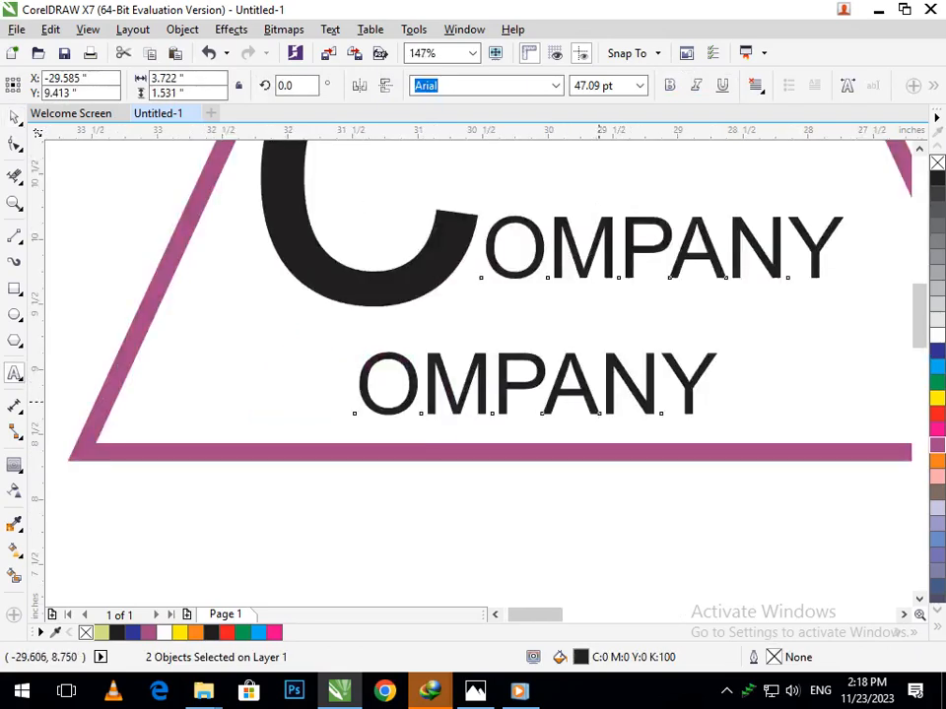
click(598, 400)
key(Right)
key(Right)
key(BackSpace)
key(BackSpace)
key(BackSpace)
key(BackSpace)
key(BackSpace)
key(BackSpace)
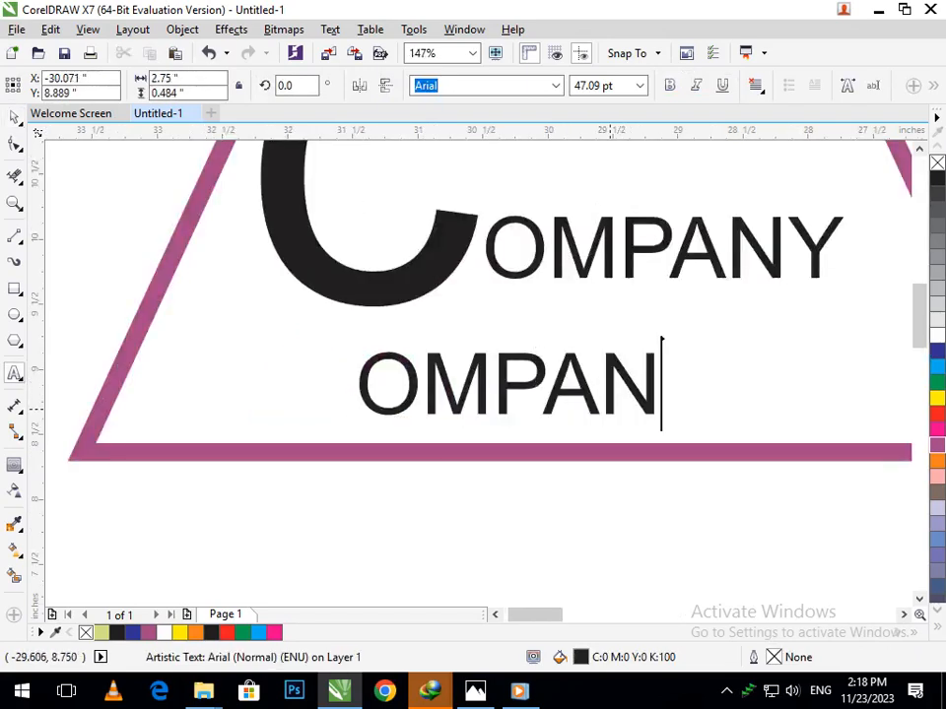
text(NAME)
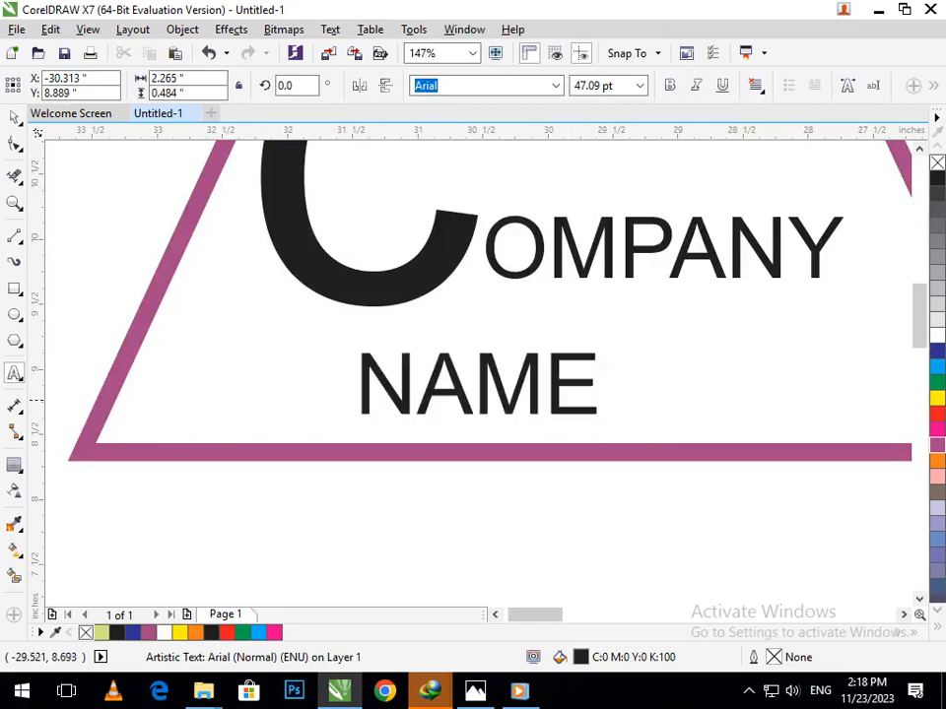
key(Escape)
Adjust the leading spaces before NAME so the word sits below OMPANY
click(362, 398)
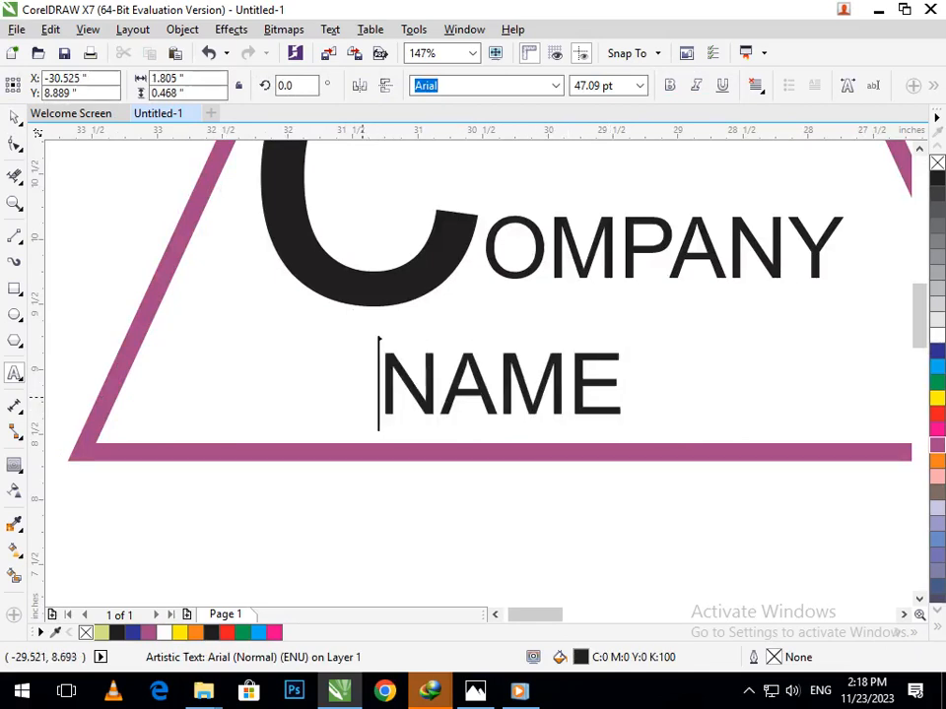
key(BackSpace)
key(BackSpace)
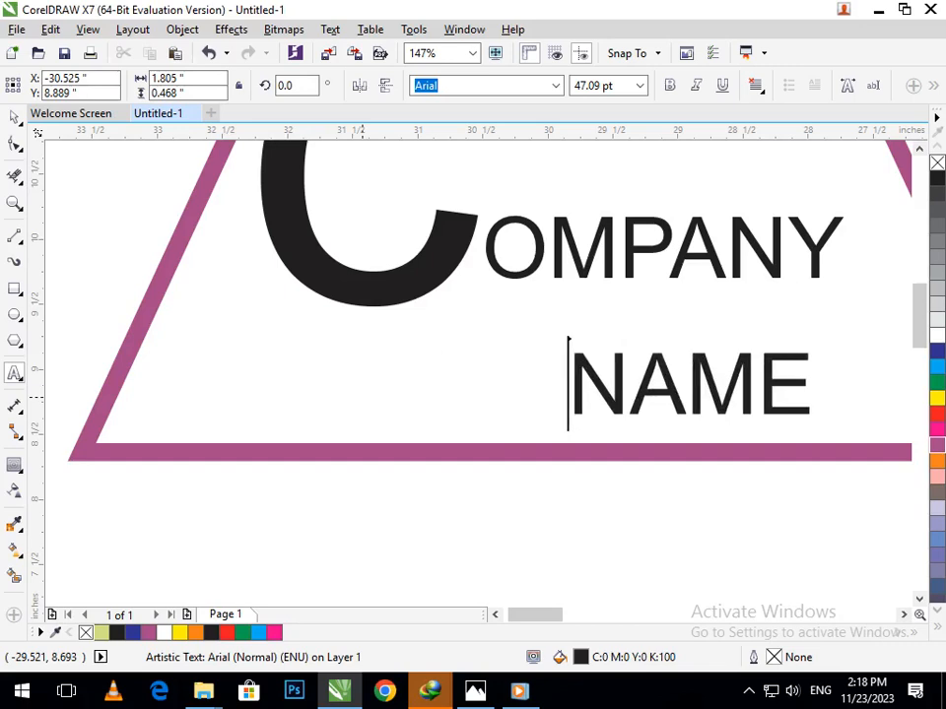
scroll(261, 542, down, 3)
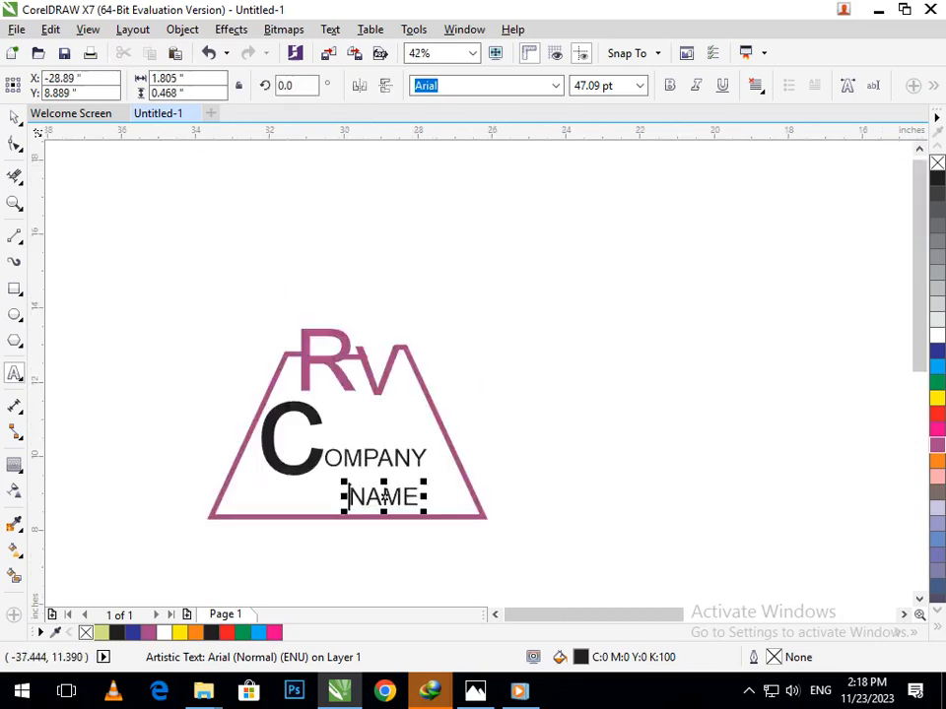
key(BackSpace)
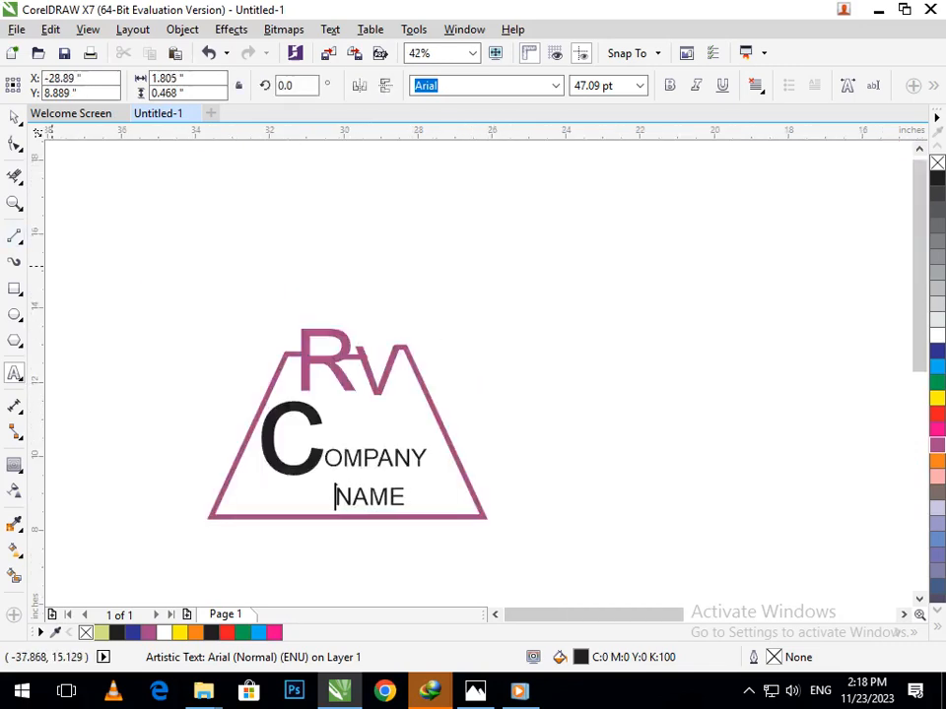
click(13, 117)
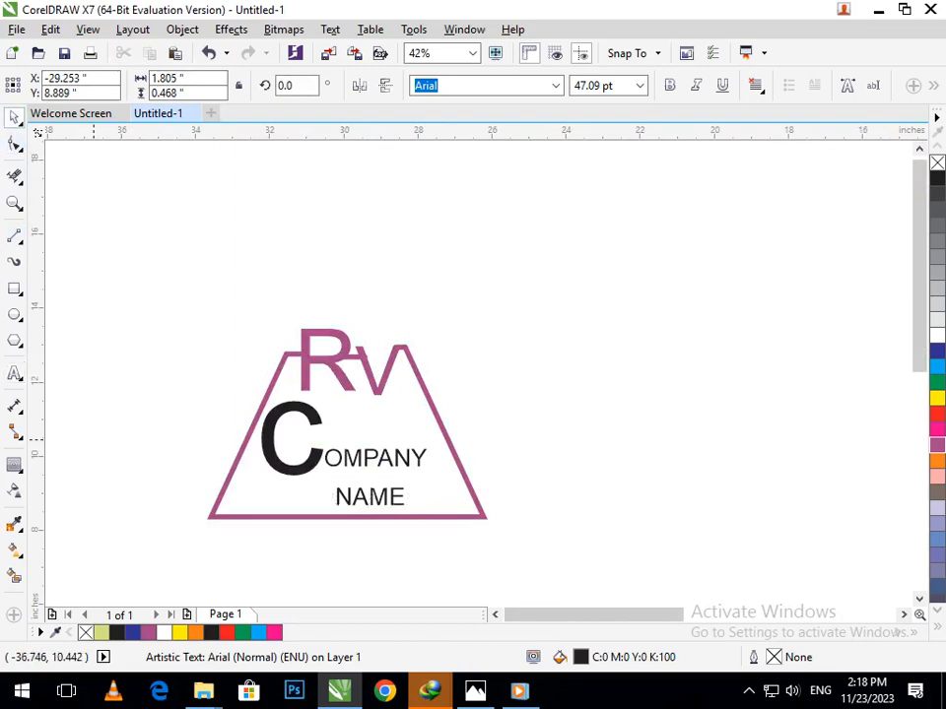
Apply purple (C:20 M:80 Y:0 K:20) to the fill and outline of OMPANY and NAME, and move both texts slightly up
click(98, 446)
drag(470, 557, 191, 399)
drag(353, 450, 313, 431)
click(937, 445)
right_click(937, 445)
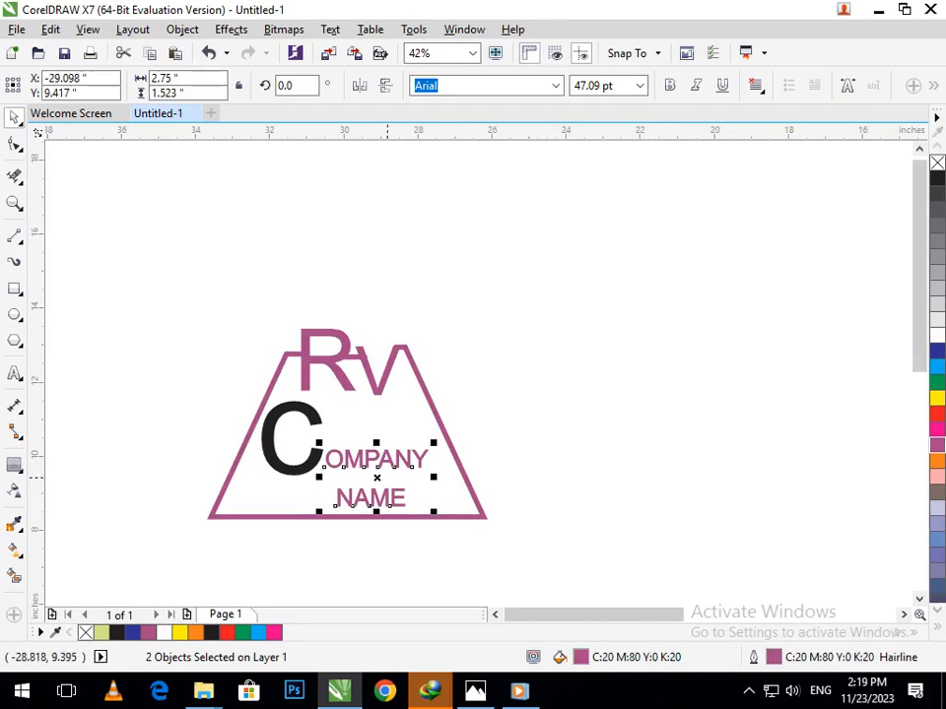
mouse_move(385, 459)
mouse_down()
mouse_move(404, 451)
mouse_move(396, 444)
mouse_up()
click(581, 444)
Fill the large letter C with blue
click(307, 464)
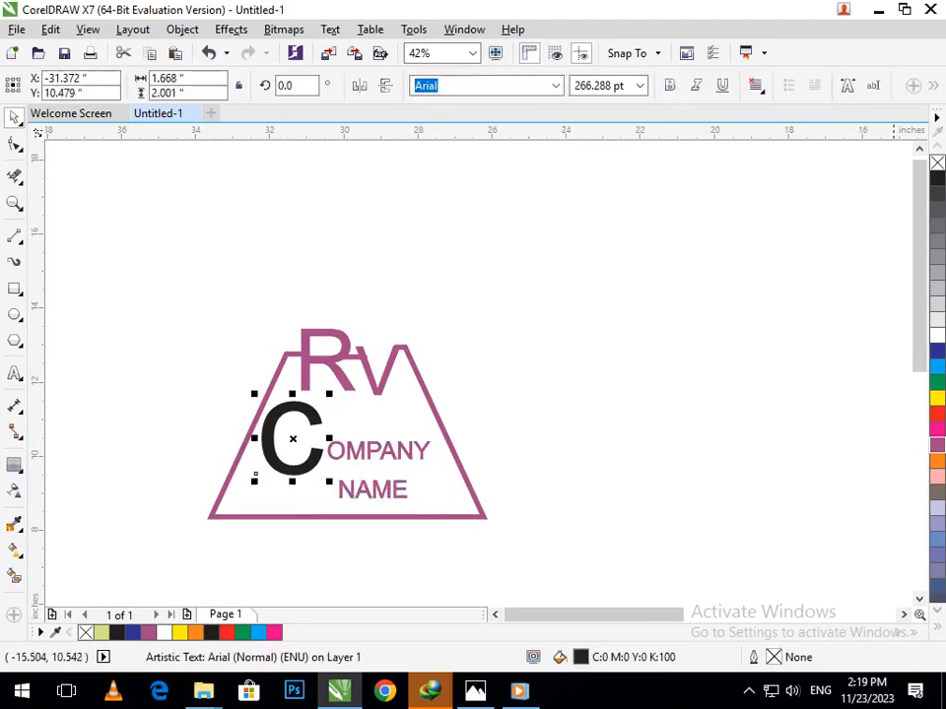
click(936, 351)
click(693, 434)
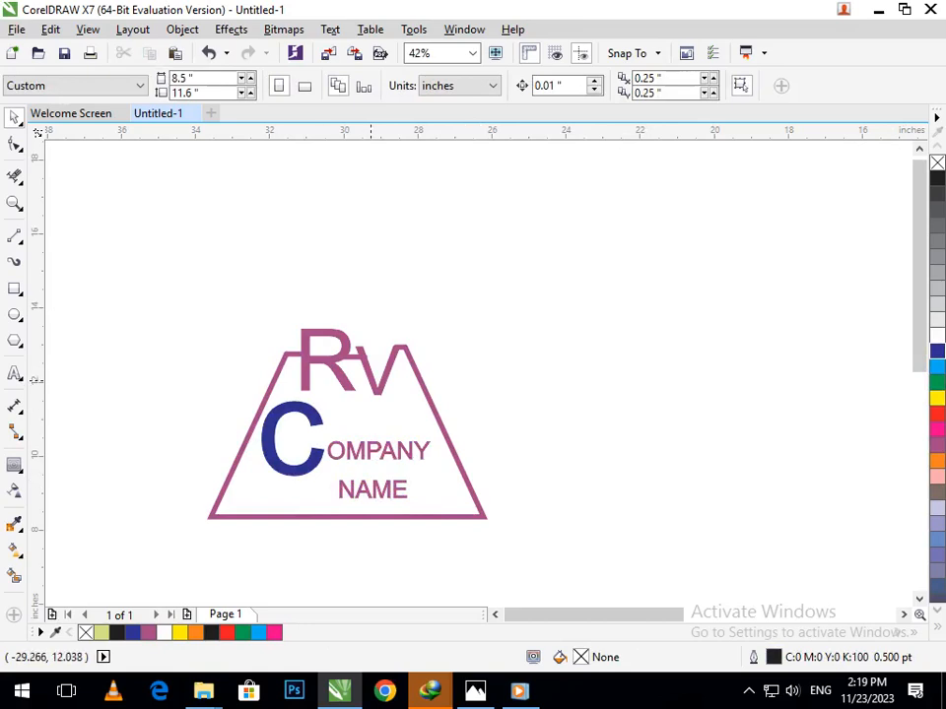
Recolour the NAME text green (C:100 M:0 Y:100 K:0)
click(388, 453)
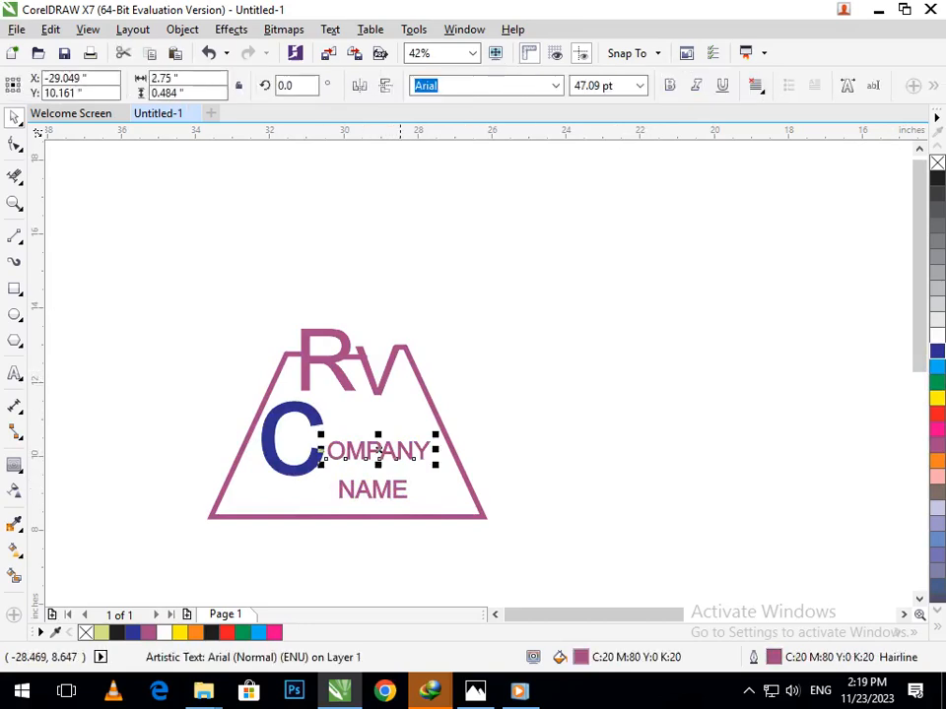
double_click(397, 494)
double_click(368, 493)
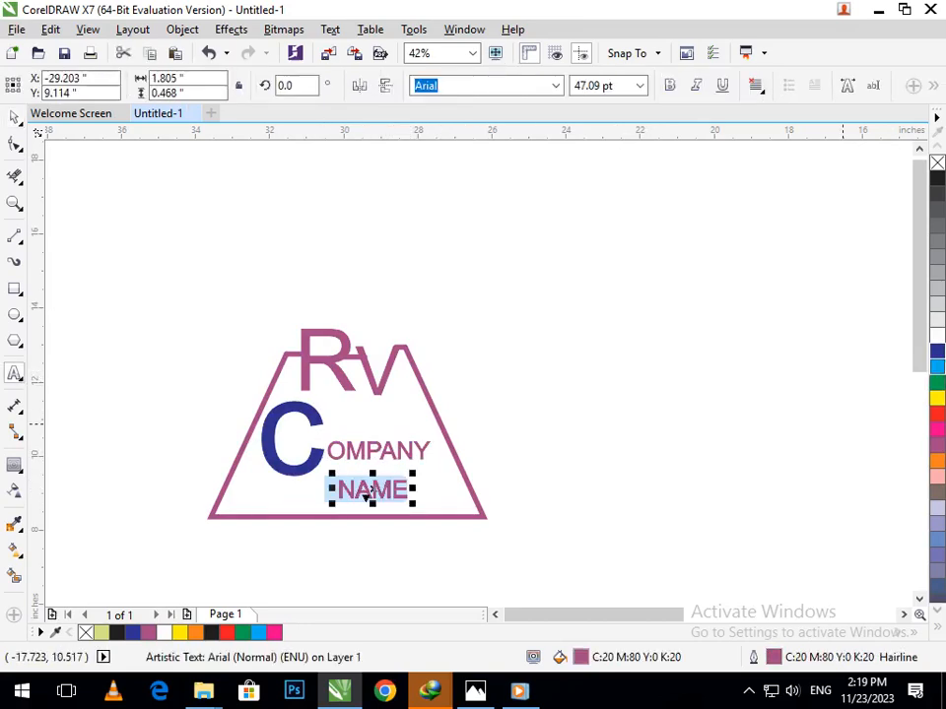
click(937, 382)
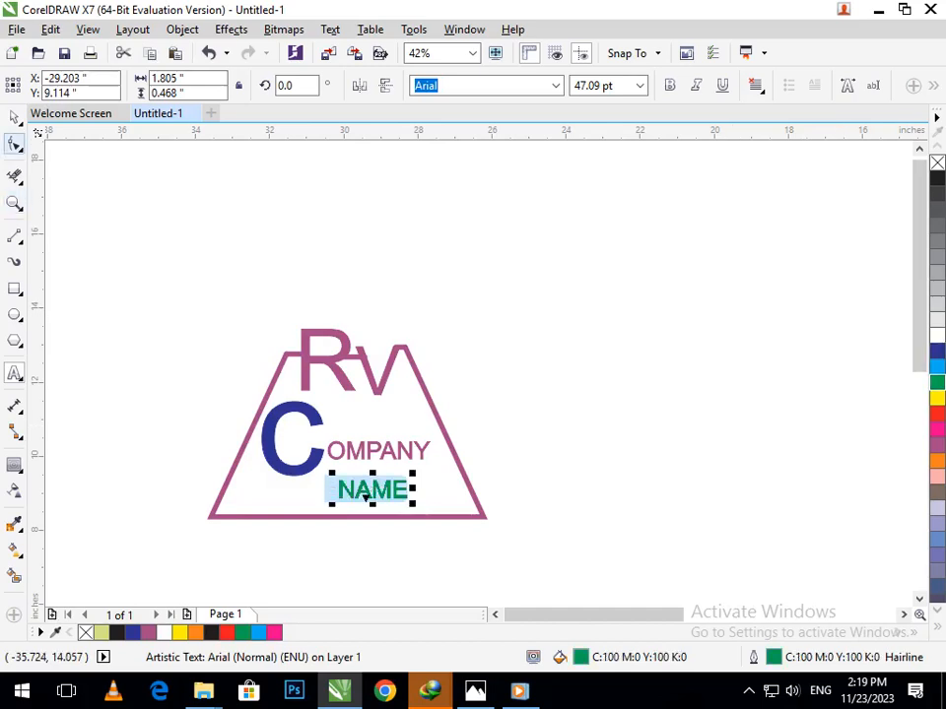
click(14, 119)
click(142, 155)
Recolour the fill and outline of the OMPANY text blue (C:100 M:100 Y:0 K:0)
double_click(414, 455)
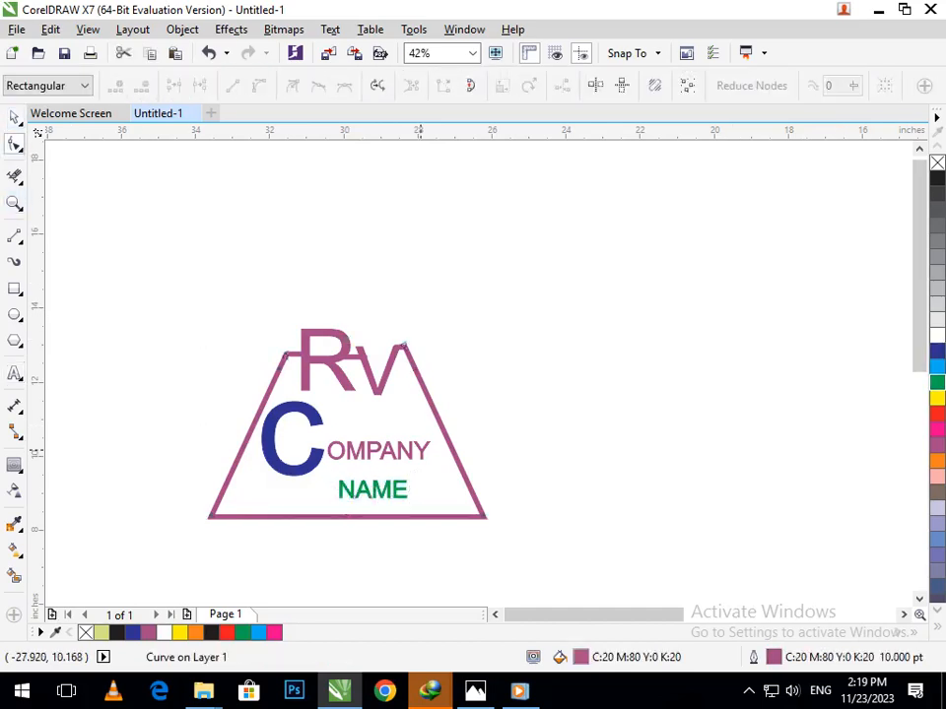
click(403, 447)
click(14, 144)
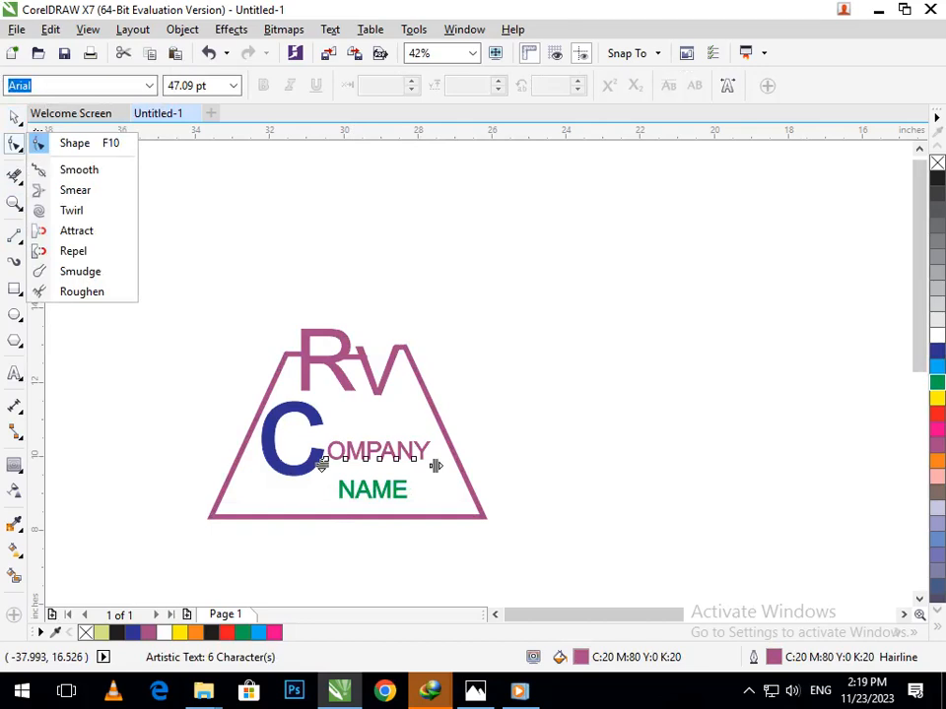
click(14, 118)
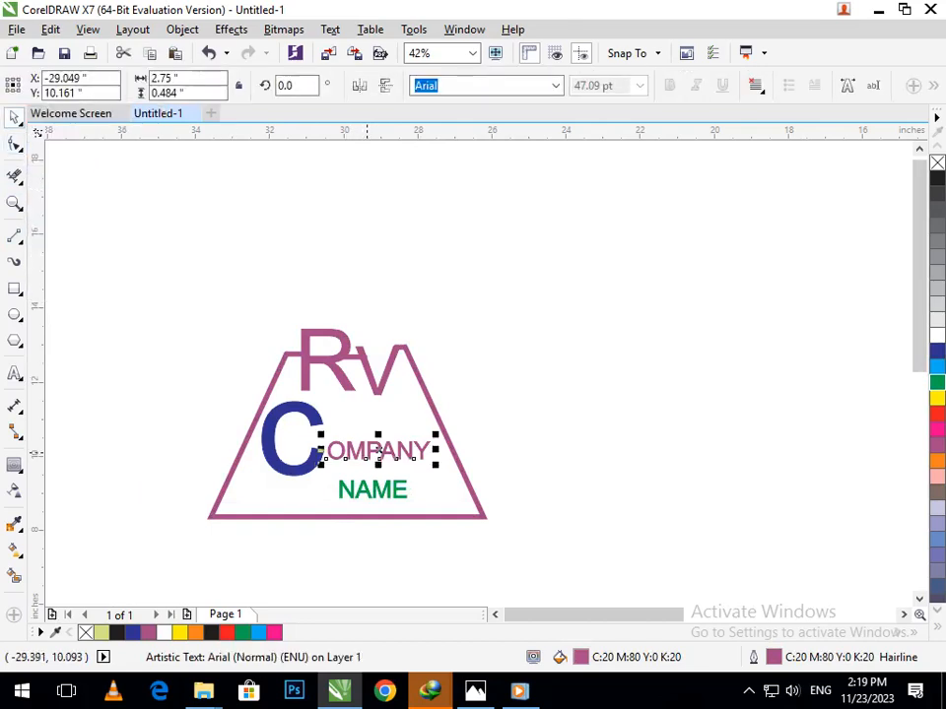
double_click(368, 453)
drag(432, 452, 295, 440)
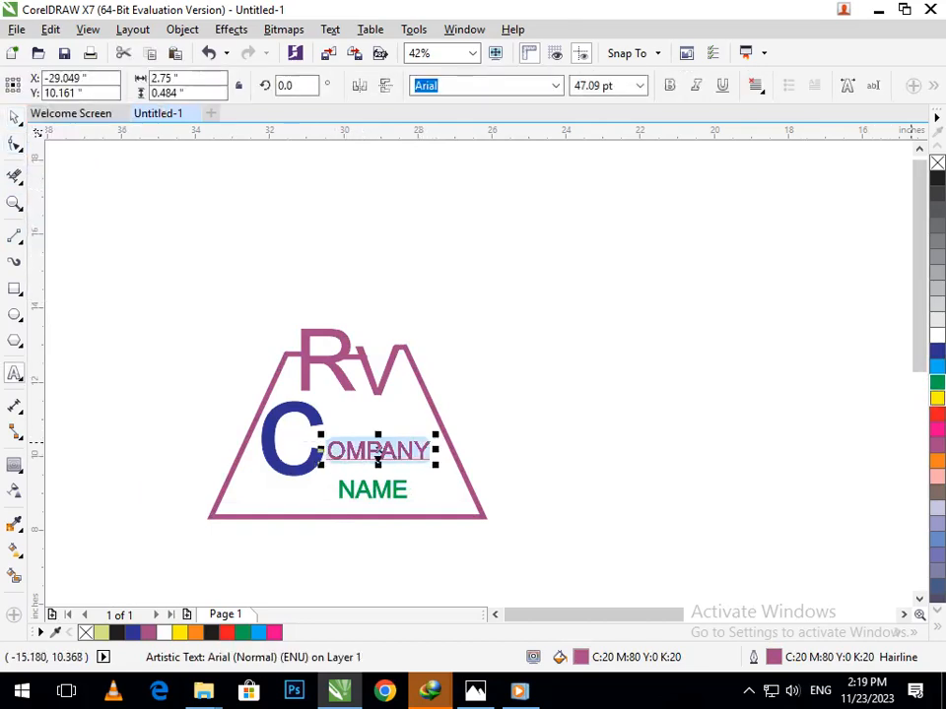
click(937, 352)
right_click(937, 351)
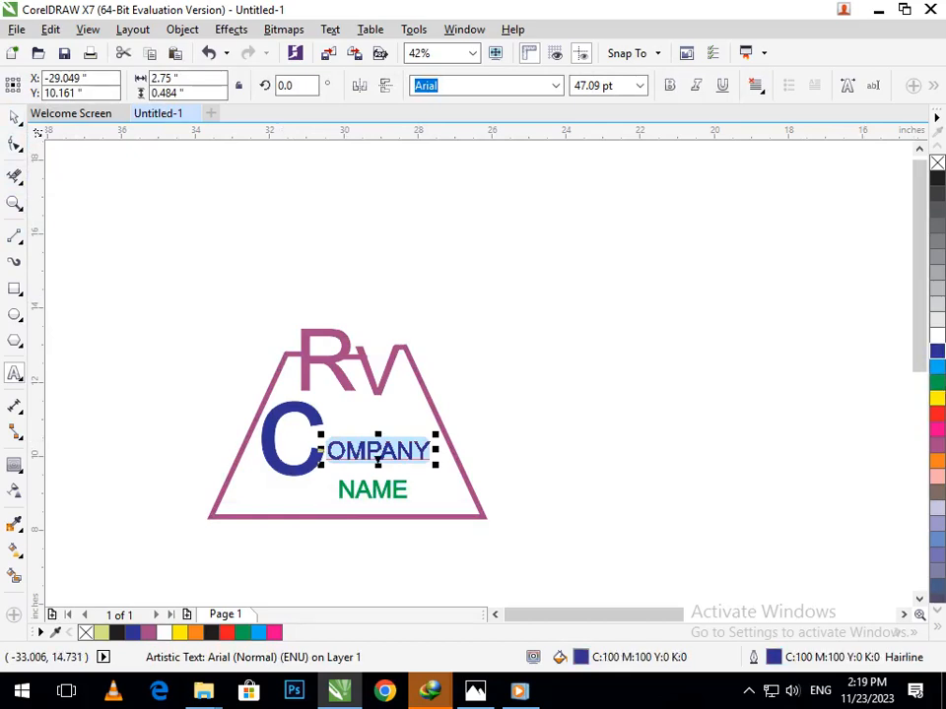
click(14, 118)
click(74, 200)
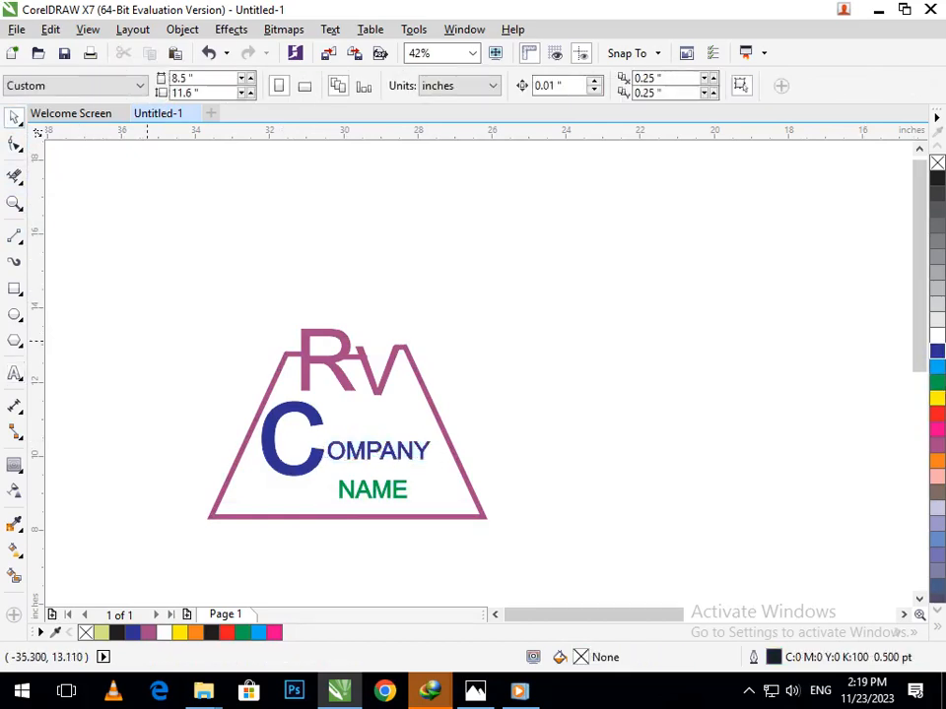
Try a leading space before OMPANY to shift it away from the large C, and undo it
double_click(329, 452)
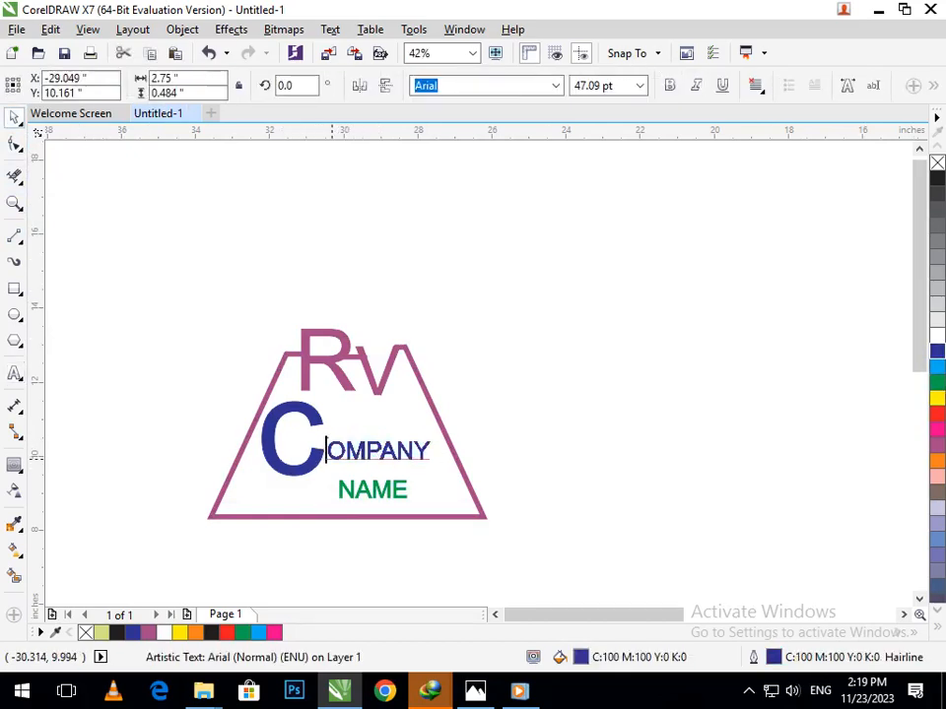
click(14, 118)
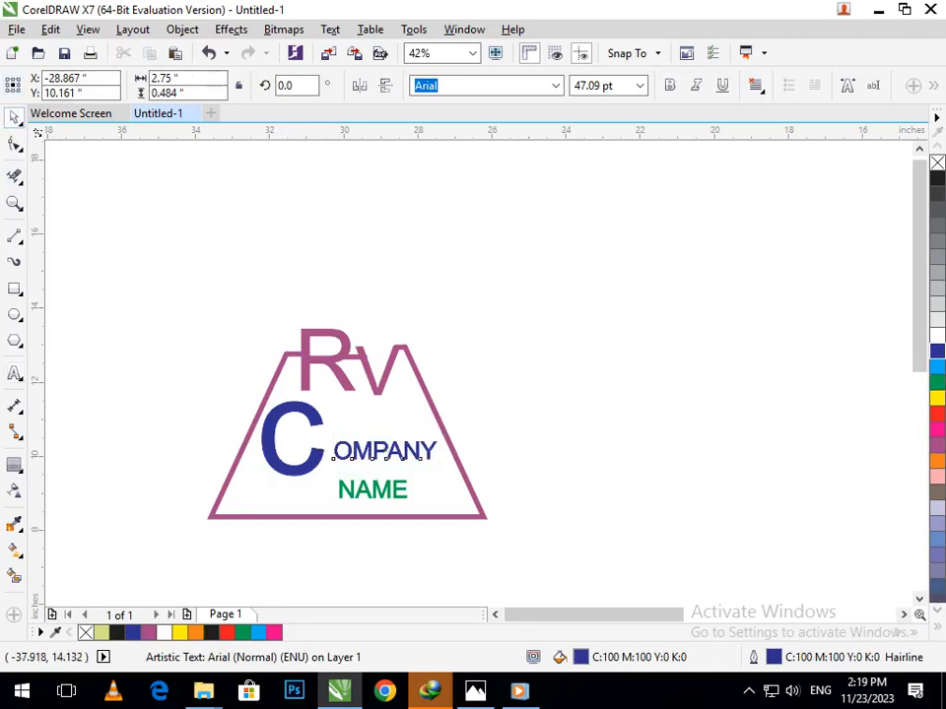
click(57, 195)
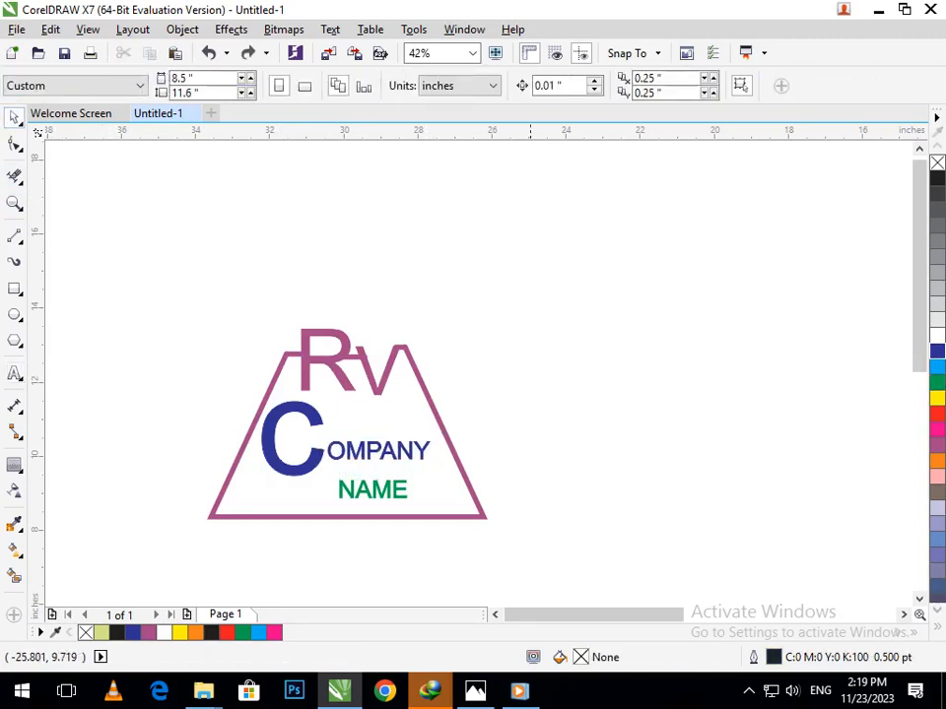
key(ctrl+z)
Recolour the fill and outline of the OMPANY text purple (C:20 M:80 Y:0 K:20)
double_click(409, 454)
drag(433, 452, 323, 447)
click(936, 445)
right_click(936, 445)
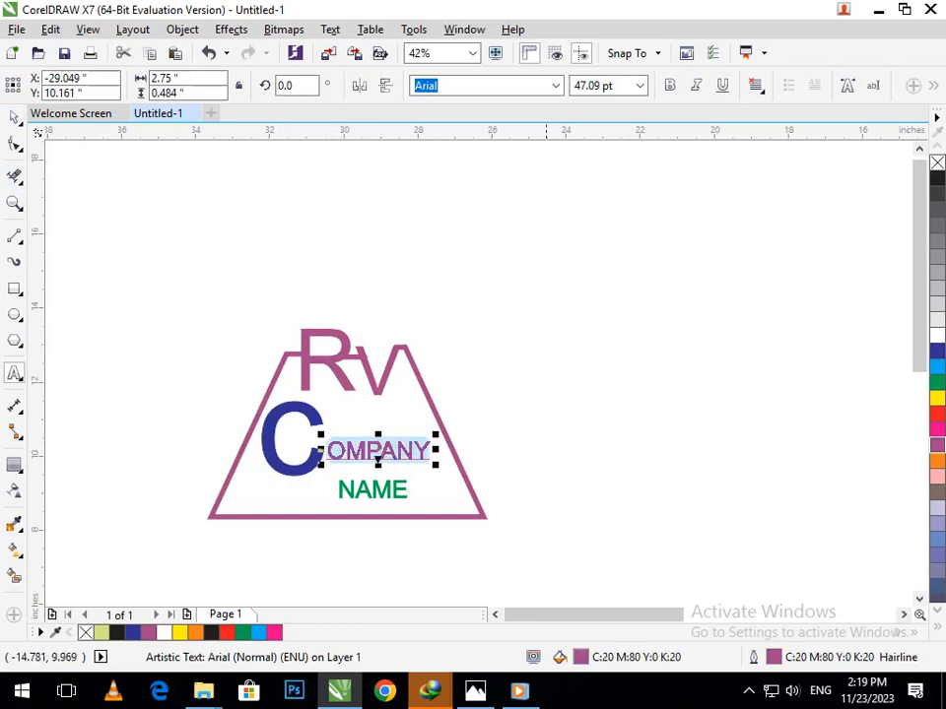
Make both the OMPANY and NAME texts bold
click(14, 117)
click(363, 461)
click(373, 458)
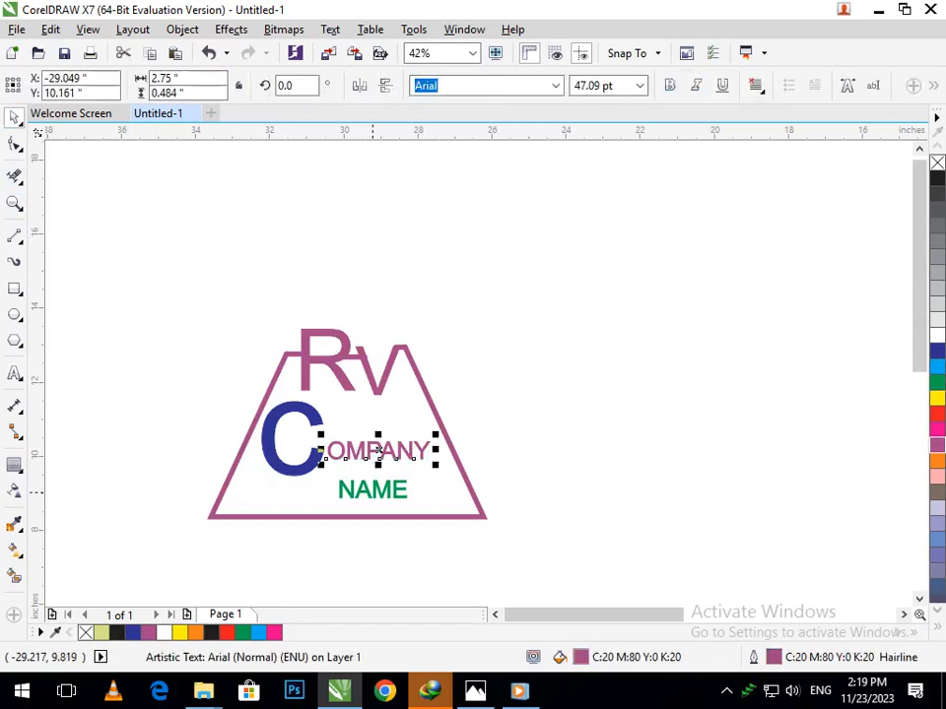
shift+click(382, 493)
click(670, 85)
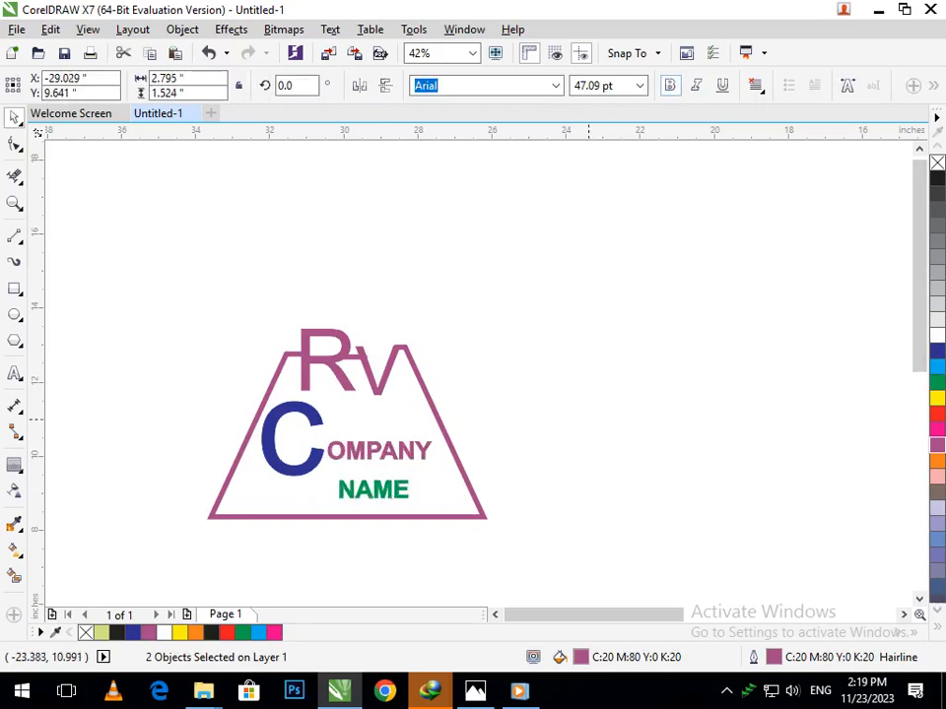
click(492, 459)
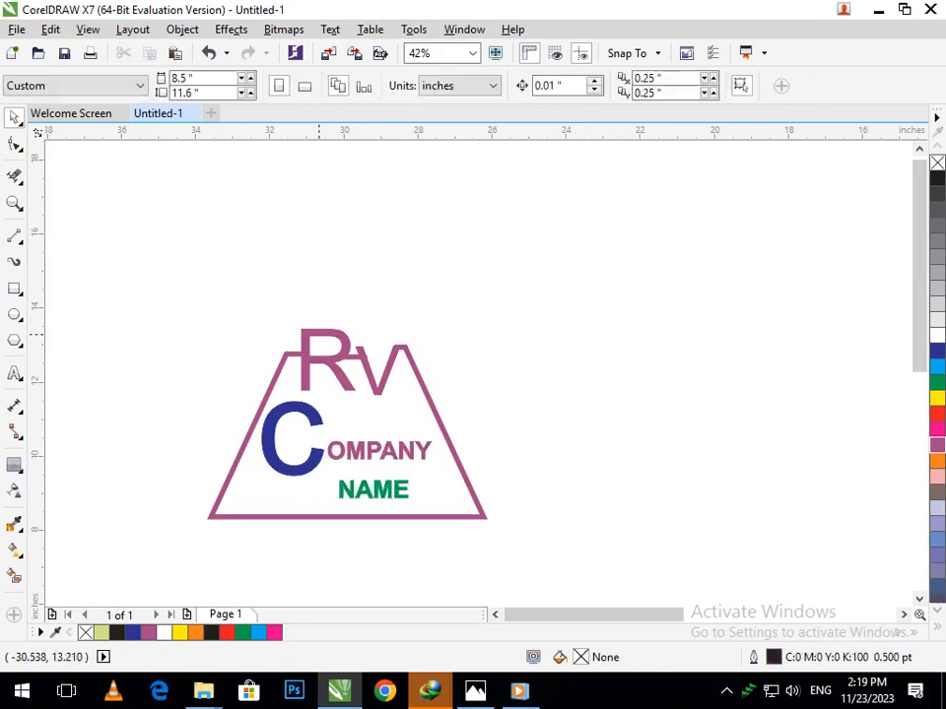
Shorten the line joining R and V so its rounded end stays inside the V's stroke
scroll(340, 353, up, 5)
drag(444, 299, 753, 465)
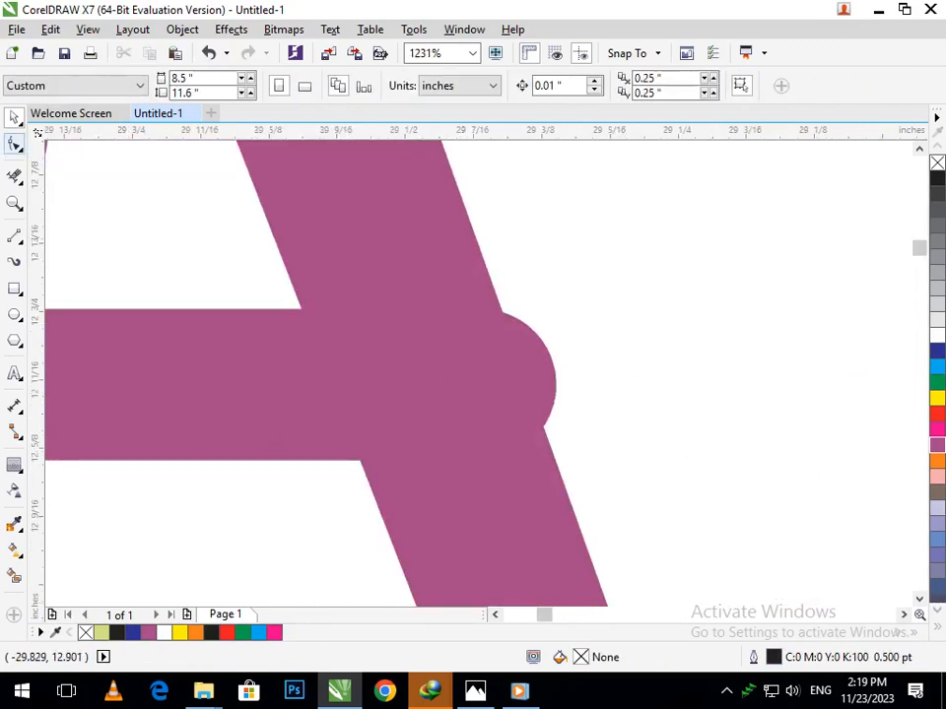
click(14, 144)
click(504, 383)
drag(480, 384, 436, 384)
scroll(437, 384, down, 6)
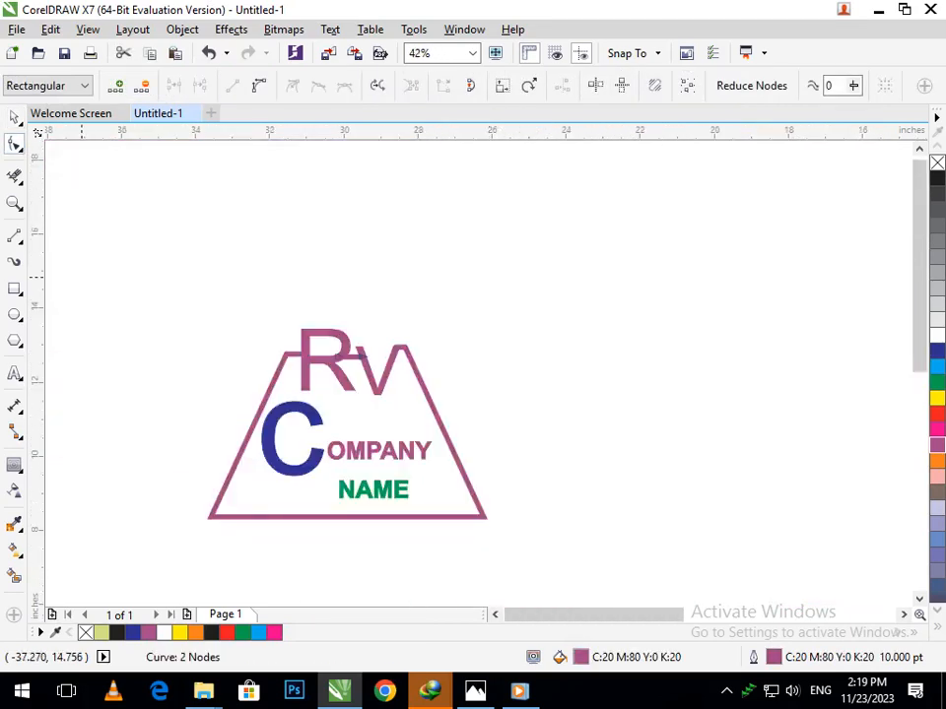
click(14, 118)
click(208, 377)
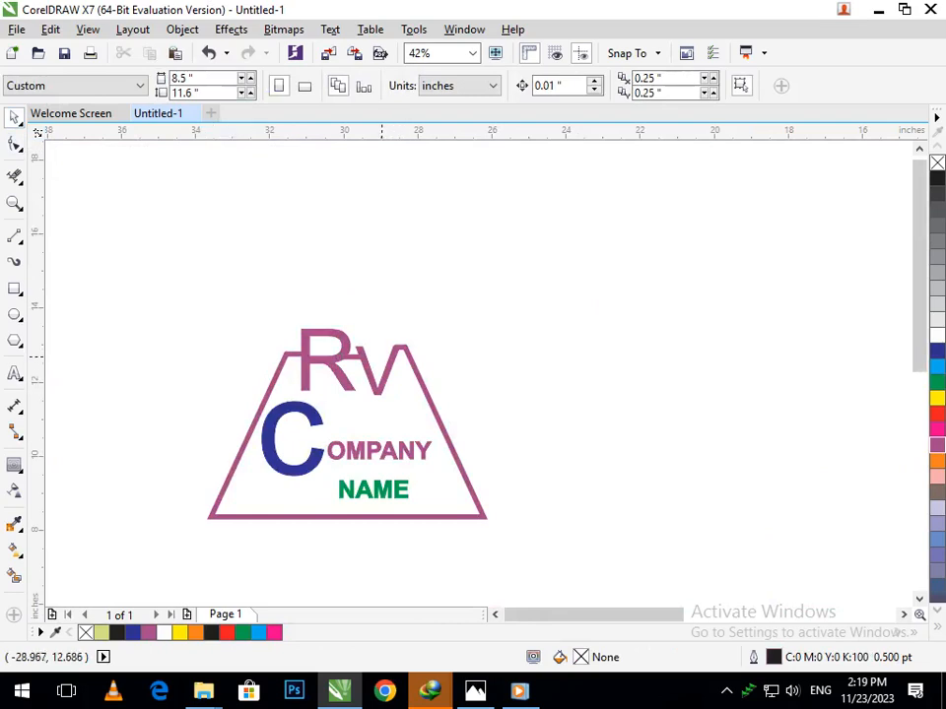
scroll(358, 391, up, 2)
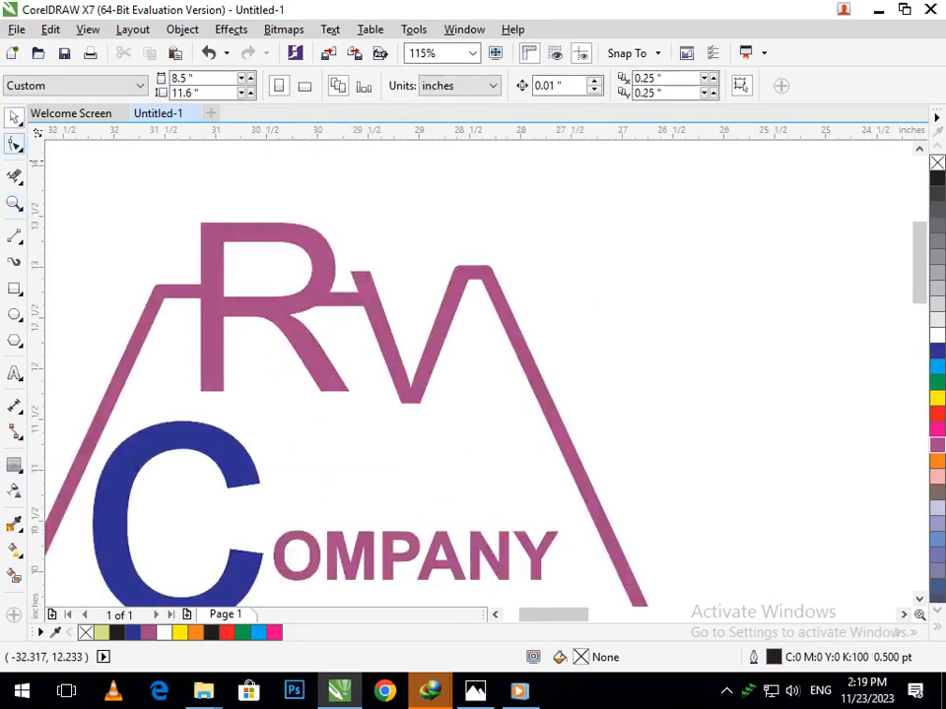
click(14, 144)
click(448, 295)
click(461, 285)
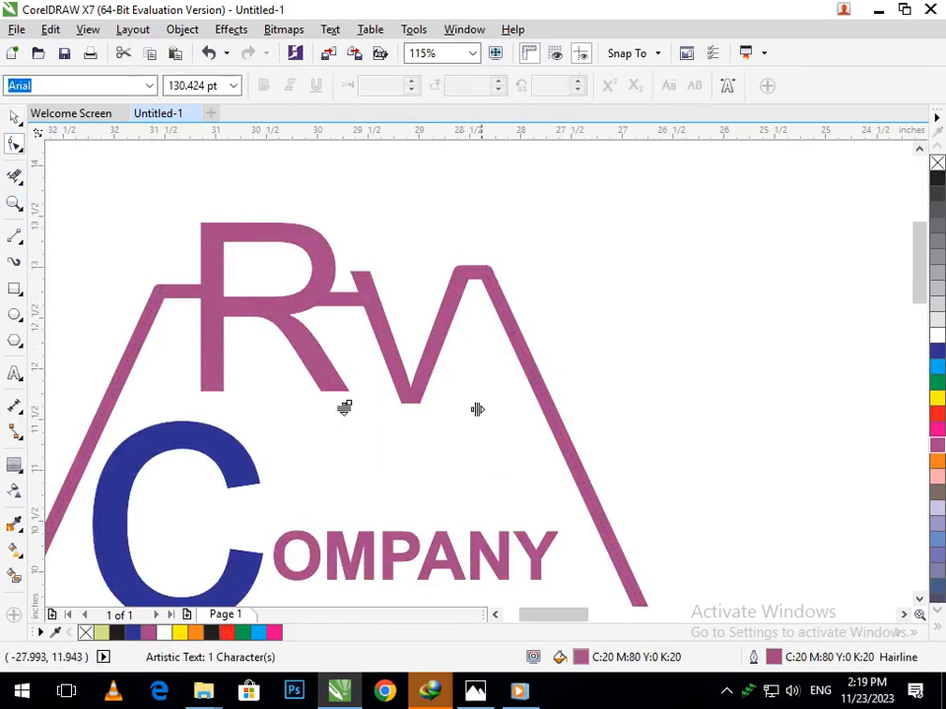
scroll(353, 394, down, 2)
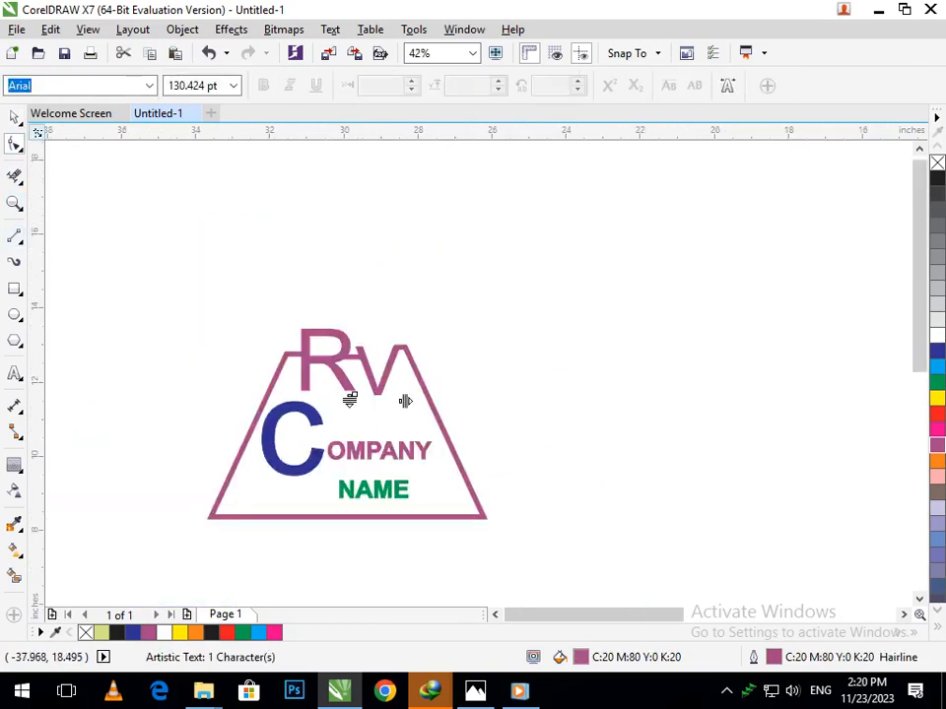
Try NAME further left with wider letter spacing, and undo the spacing change
click(14, 117)
click(474, 547)
drag(374, 490, 437, 519)
click(14, 144)
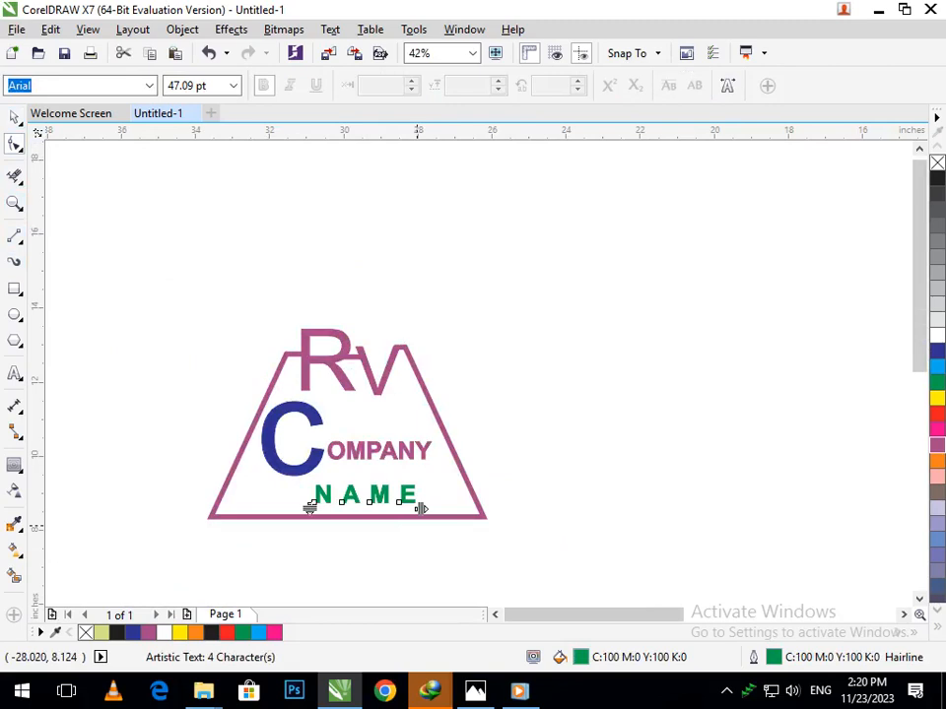
key(ctrl+z)
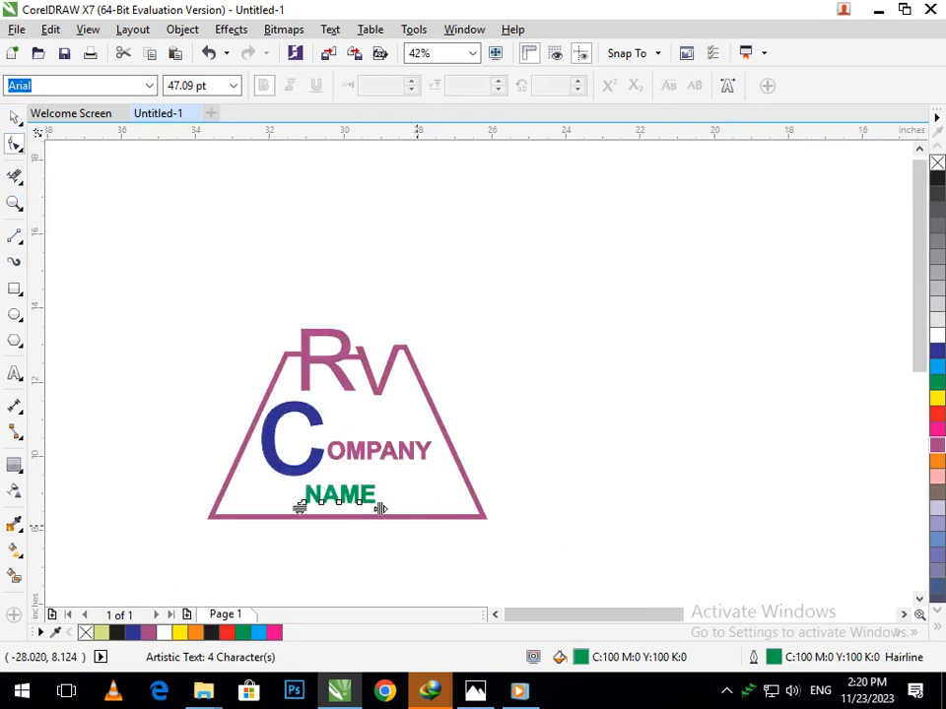
key(space)
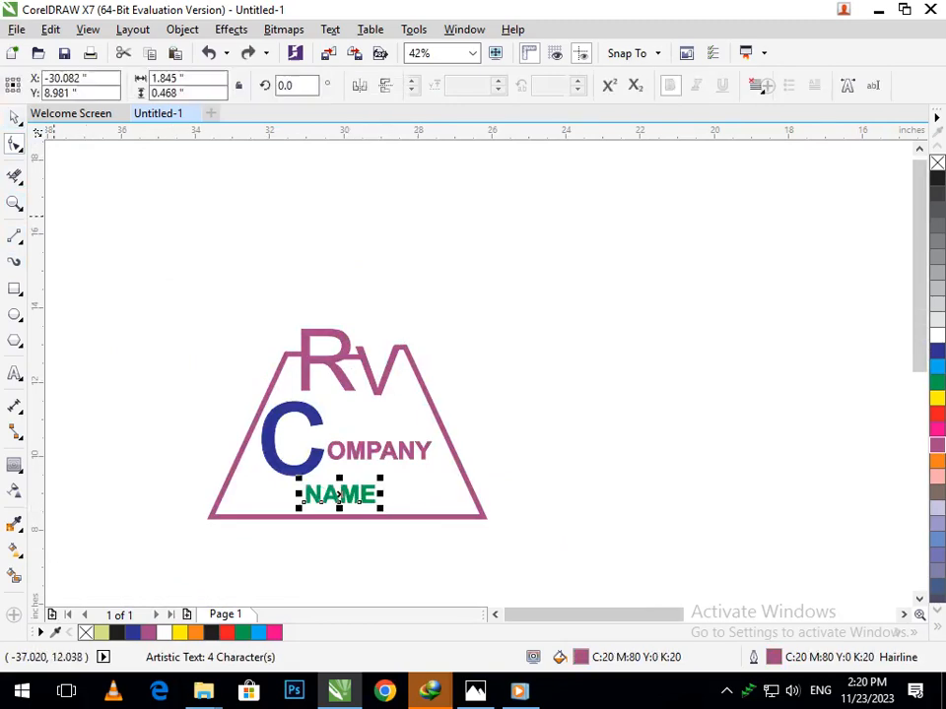
key(Escape)
Move NAME right and slightly up so it sits below OMPANY, and recolour it purple (C:20 M:80 Y:0 K:20)
drag(348, 498, 388, 494)
click(936, 445)
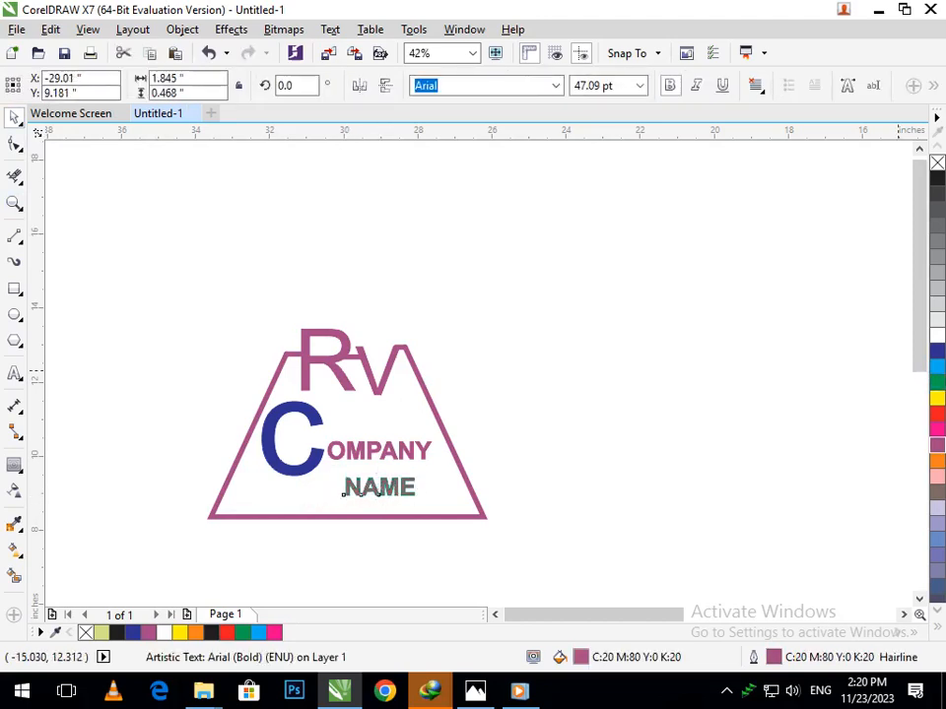
click(816, 447)
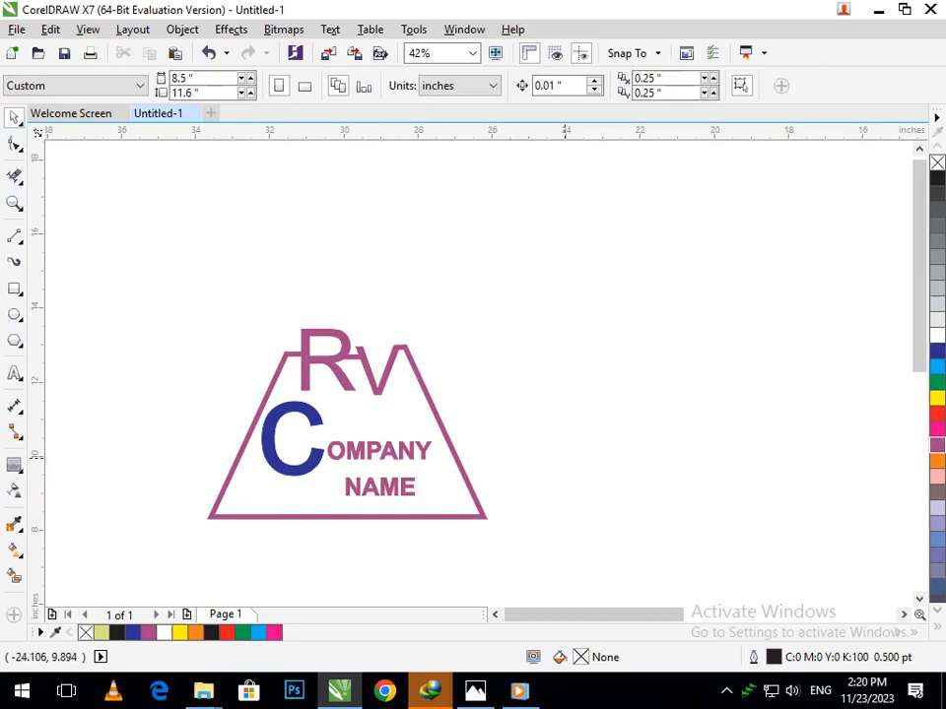
scroll(368, 443, down, 1)
scroll(535, 481, up, 1)
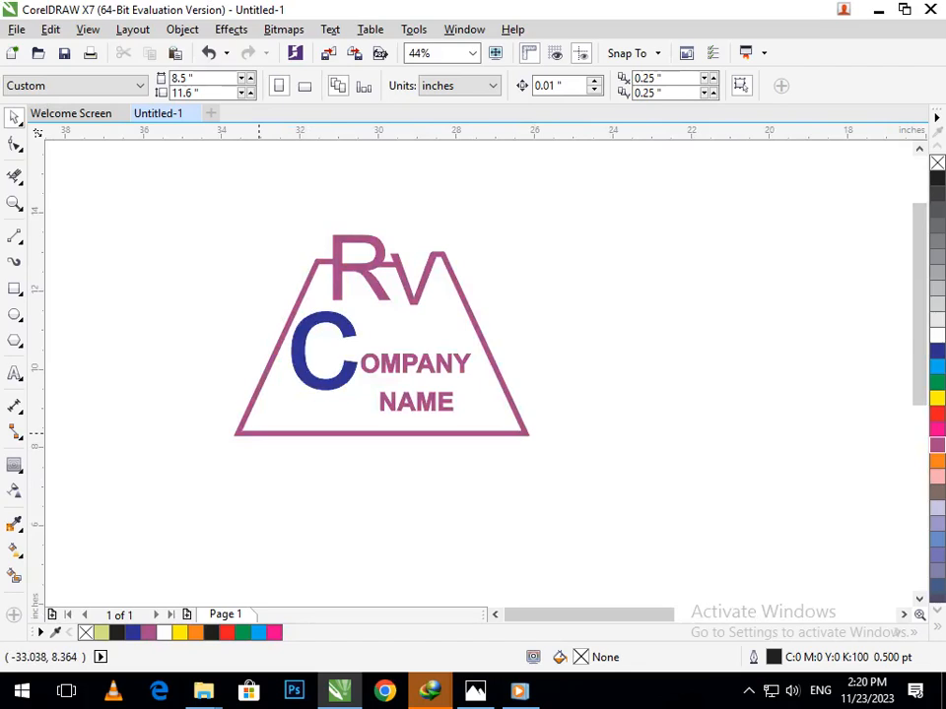
Chamfer the two bottom corners of the open-topped triangle outline with a 0.5-inch chamfer distance
drag(260, 432, 226, 437)
key(ctrl+z)
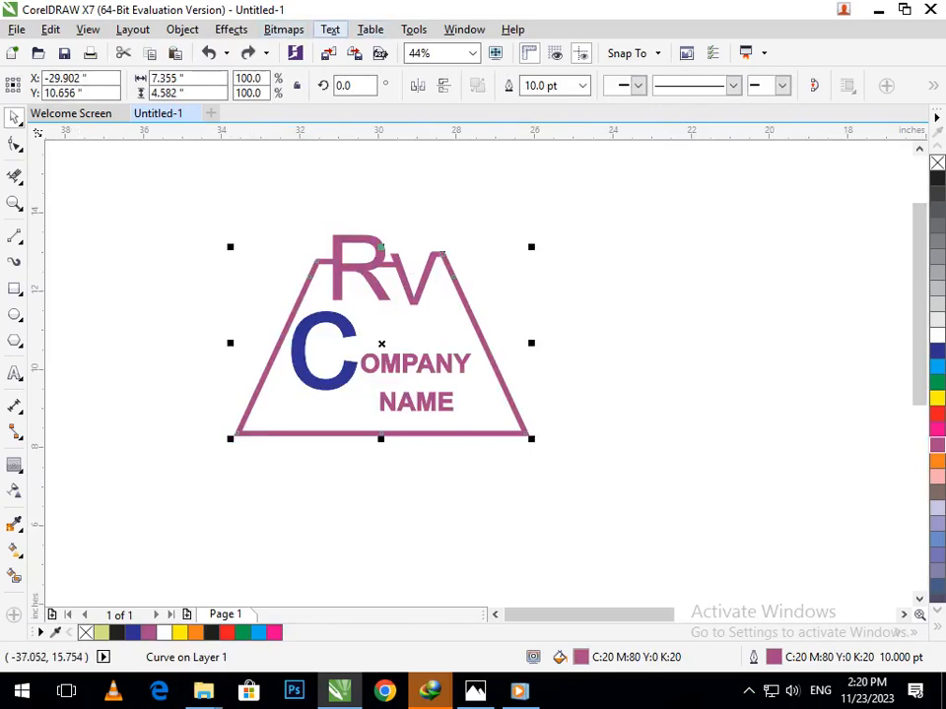
click(371, 29)
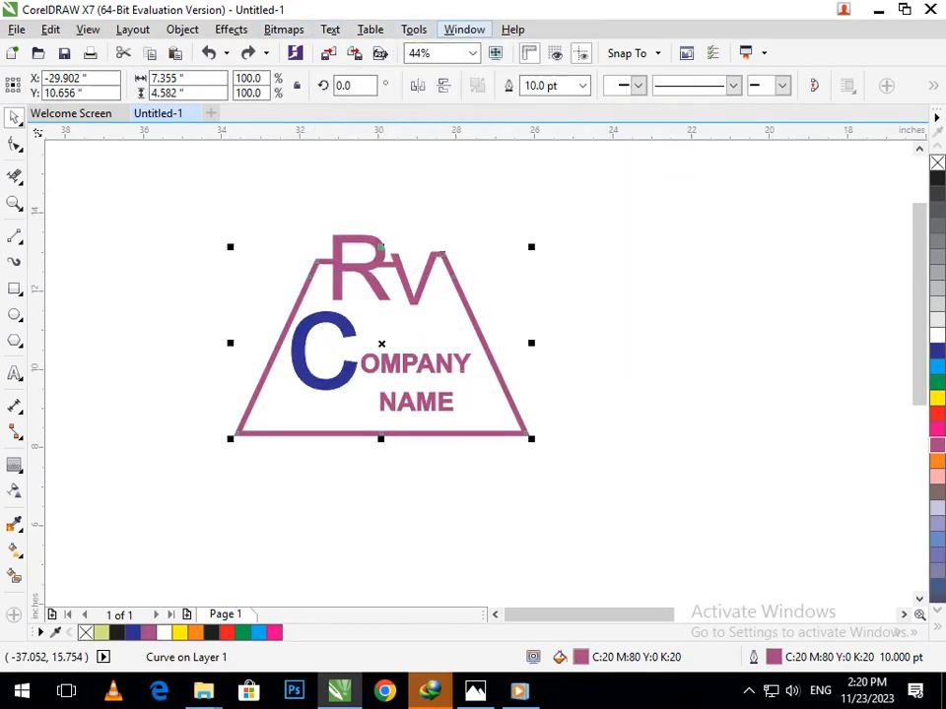
mouse_move(464, 30)
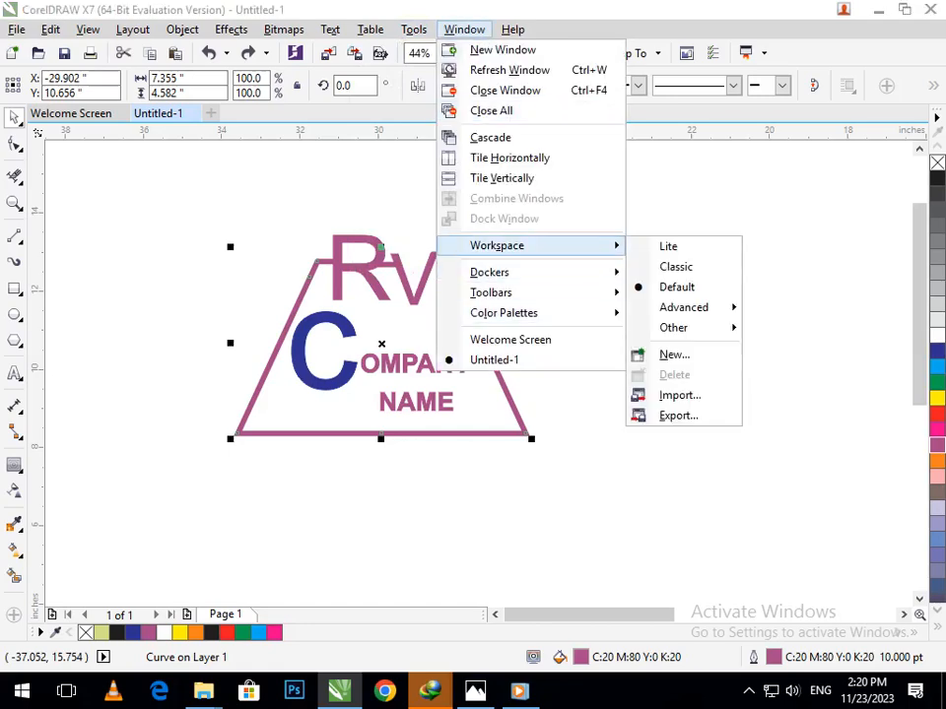
mouse_move(490, 271)
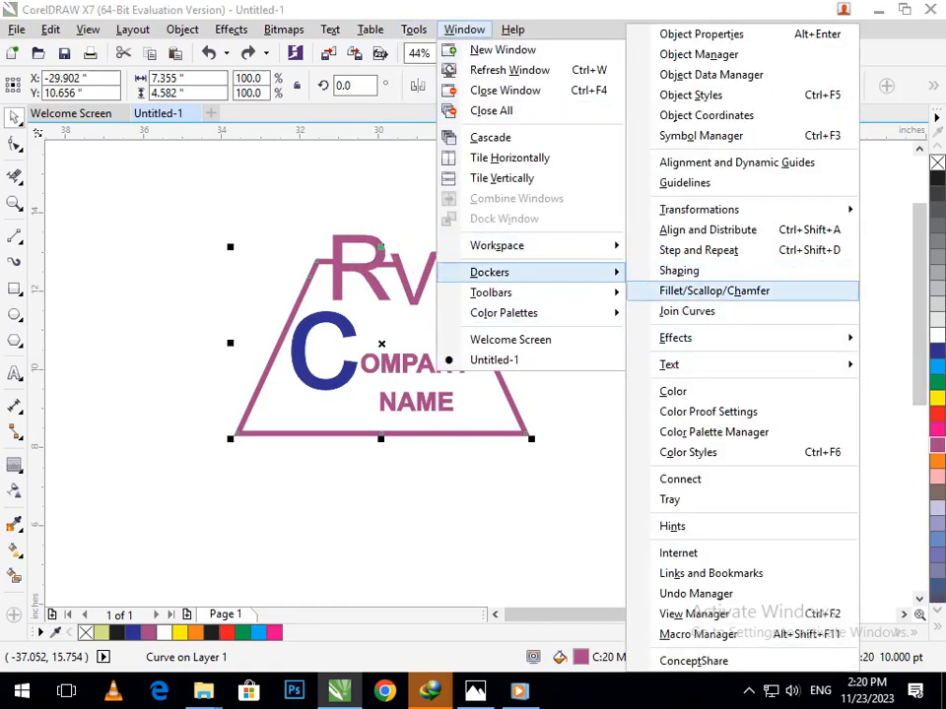
click(714, 290)
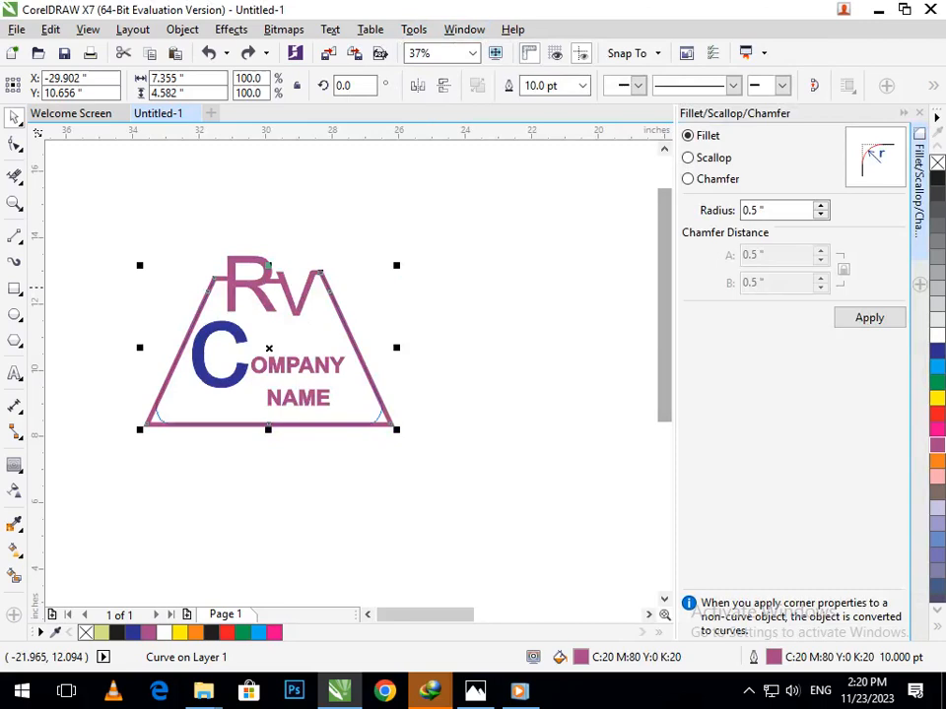
click(713, 158)
click(718, 179)
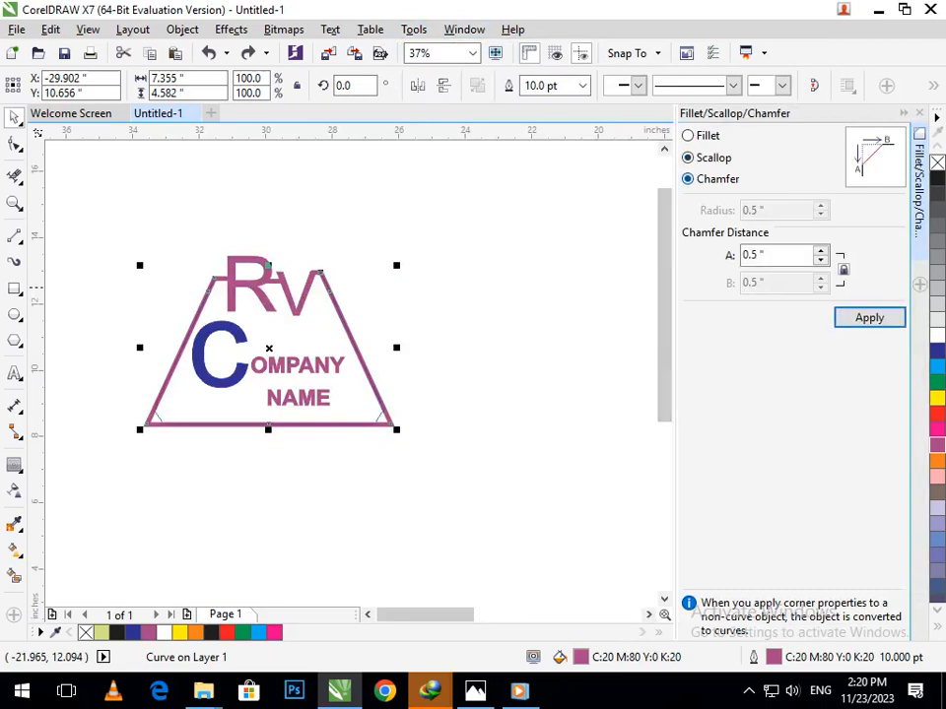
click(868, 317)
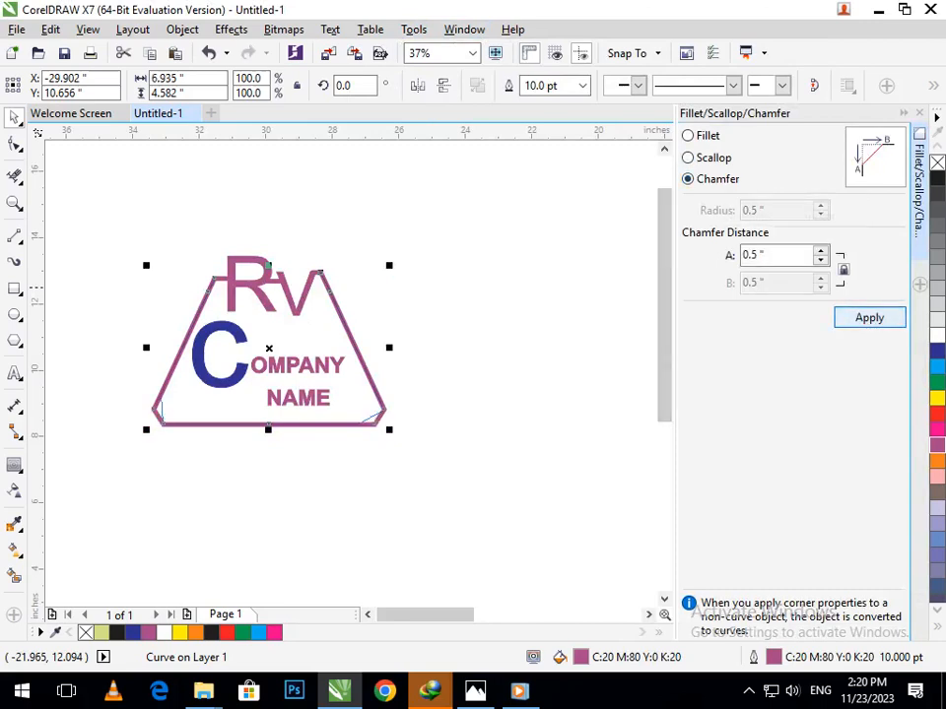
click(438, 462)
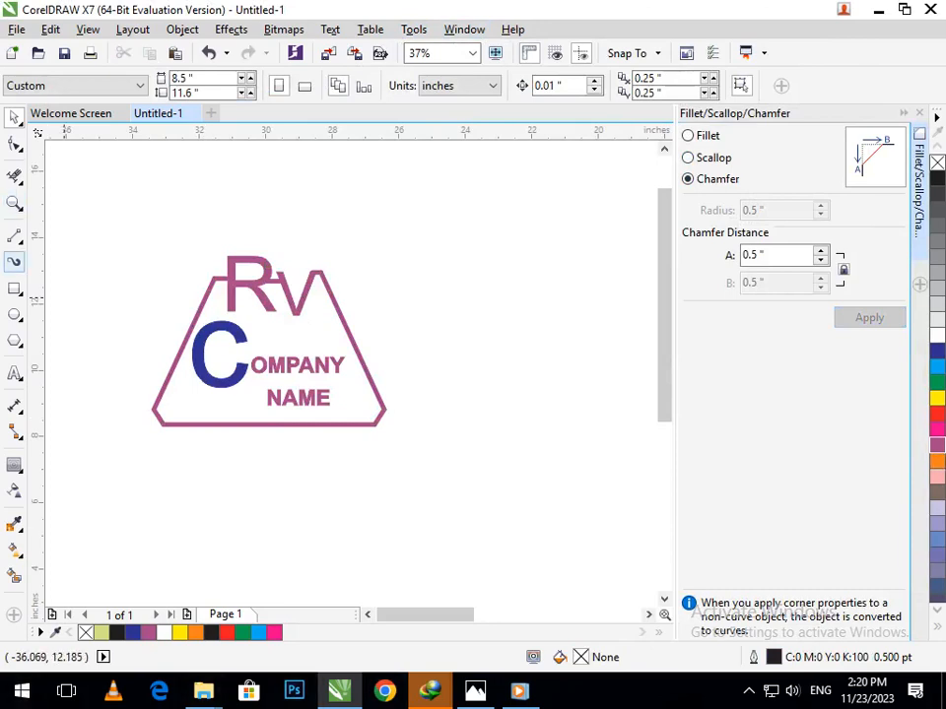
Nudge the C, OMPANY and NAME texts together about 0.14 inches down and 0.13 inches right inside the outline
drag(370, 479, 158, 309)
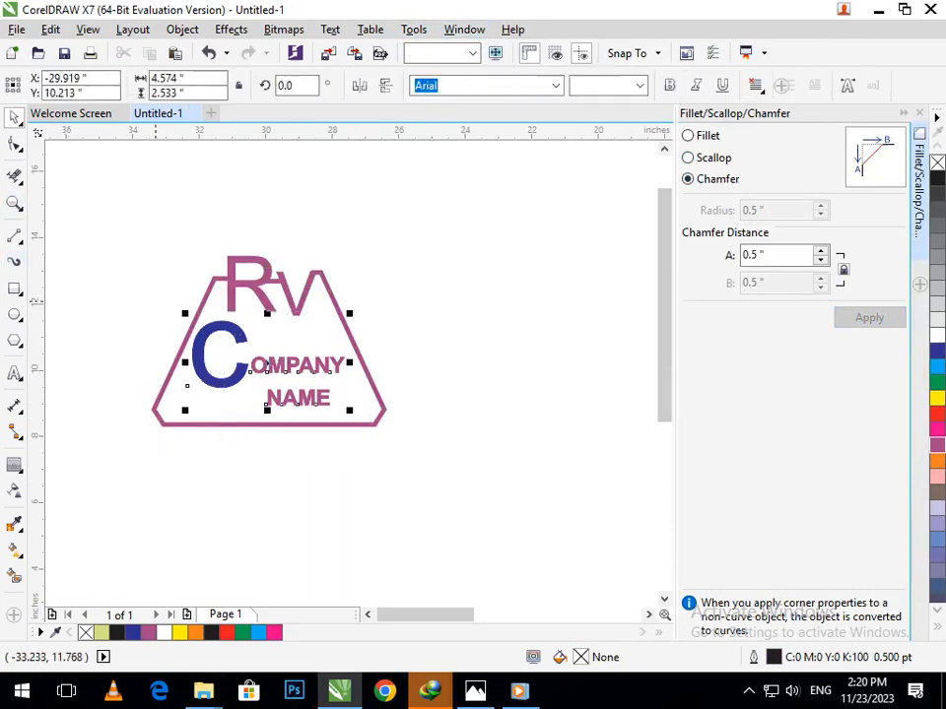
key(Down)
key(Down)
key(Down)
key(Down)
key(Down)
key(Down)
key(Down)
key(Down)
key(Down)
key(Down)
key(Down)
key(Down)
key(Down)
key(Down)
key(Down)
key(Down)
key(Down)
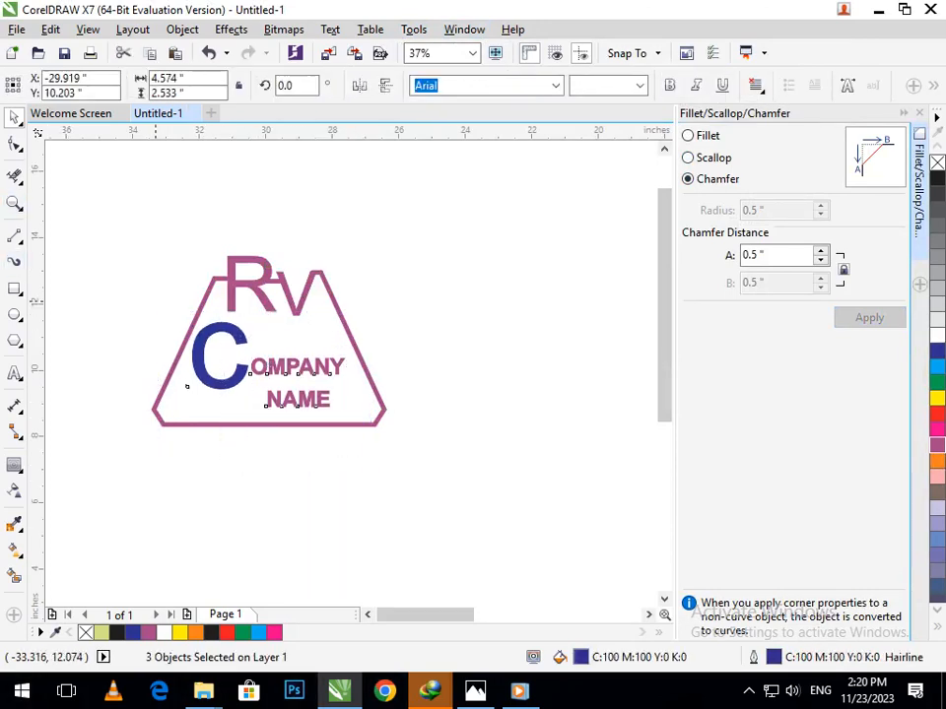
key(Right)
key(Right)
key(Right)
key(Right)
key(Right)
key(Right)
key(Right)
key(Right)
key(Right)
key(Right)
key(Right)
key(Right)
key(Right)
key(Up)
key(Up)
key(Up)
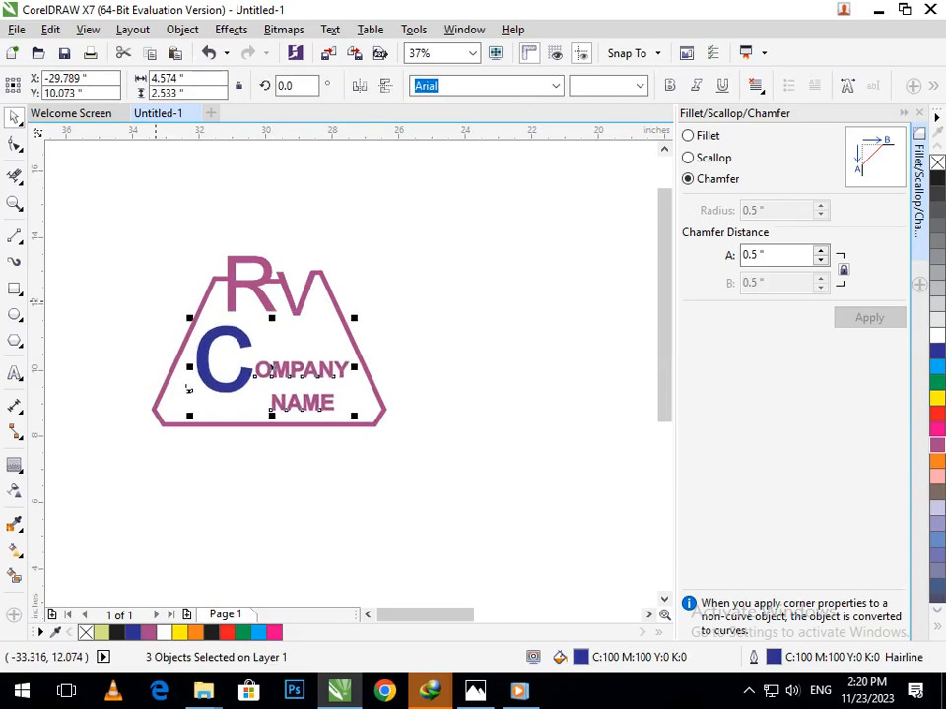
click(429, 411)
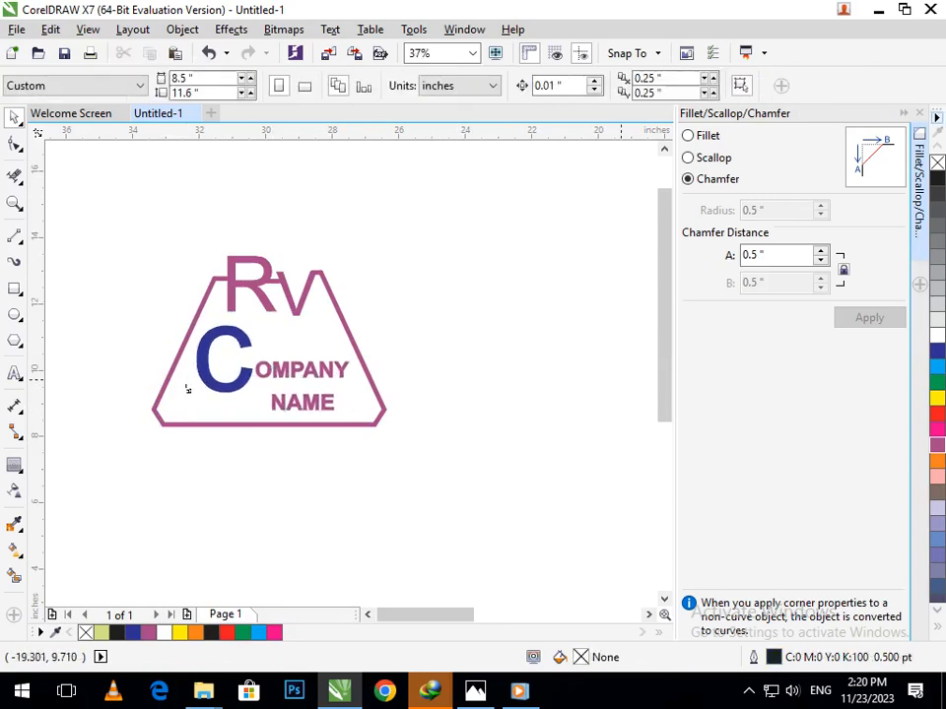
Close the Fillet/Scallop/Chamfer docker and move the whole logo right and slightly down
click(919, 114)
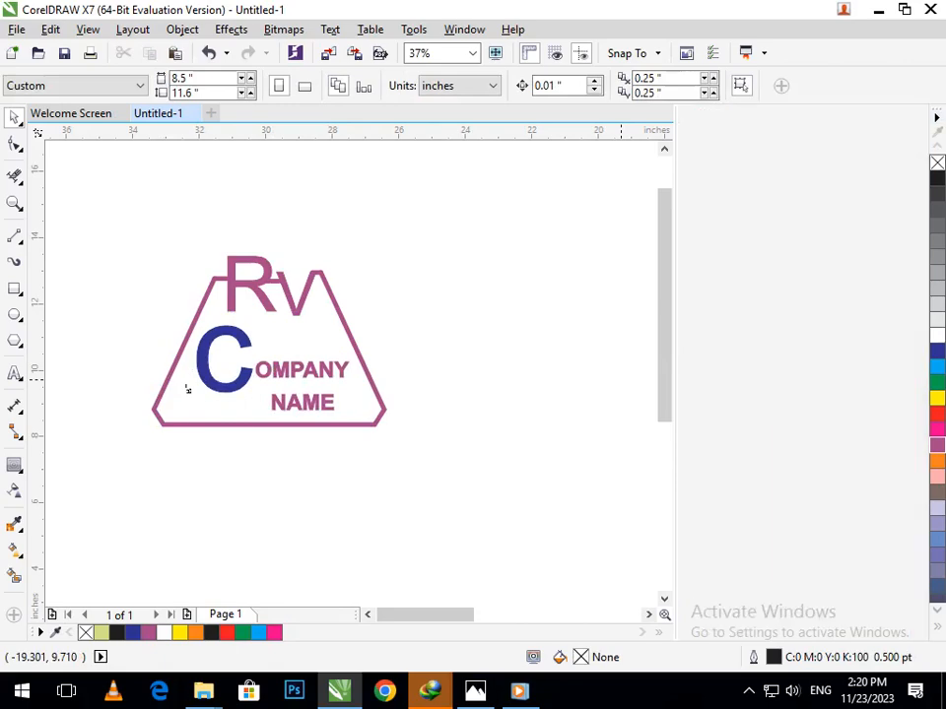
drag(120, 186, 640, 494)
drag(424, 390, 502, 436)
click(492, 598)
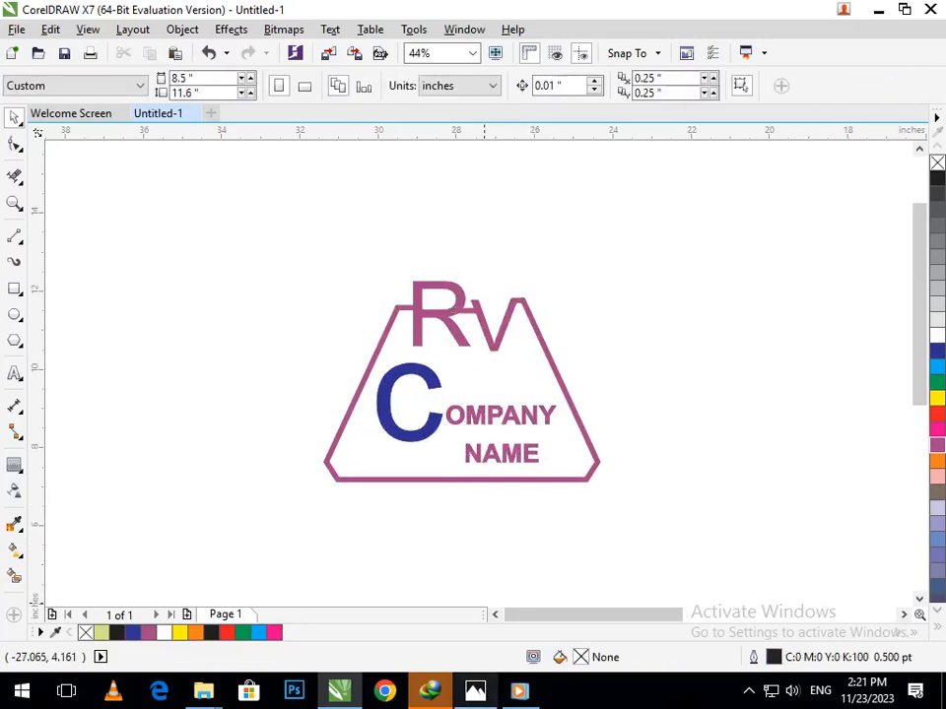